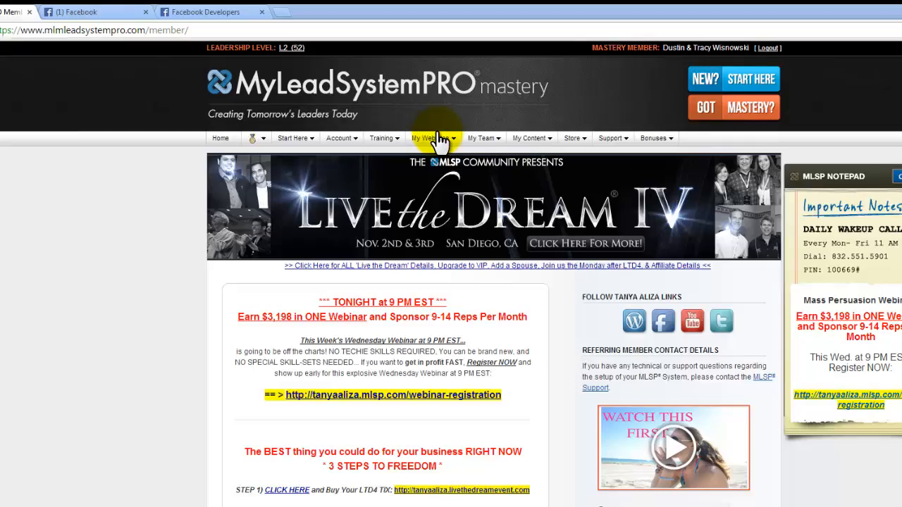
Step: Open the MLSP Facebook Applications page and start adding a new application
mouse_move(403, 114)
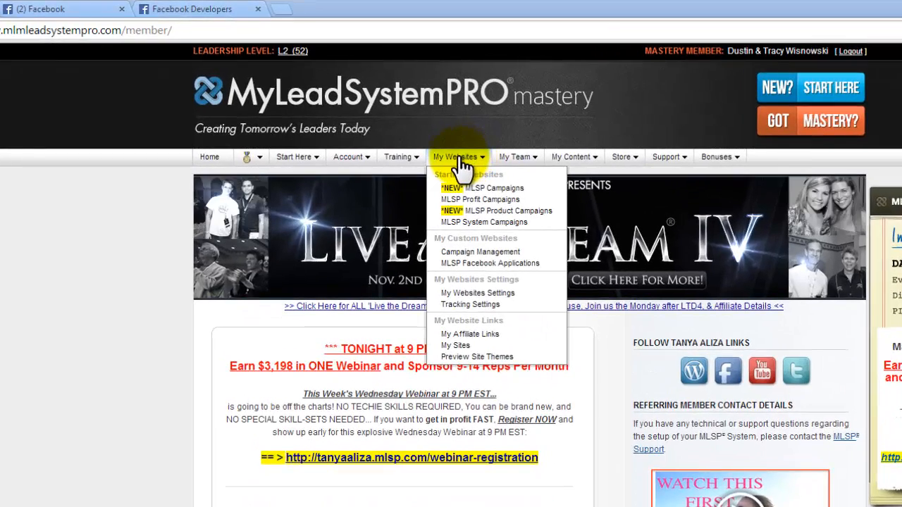
click(484, 265)
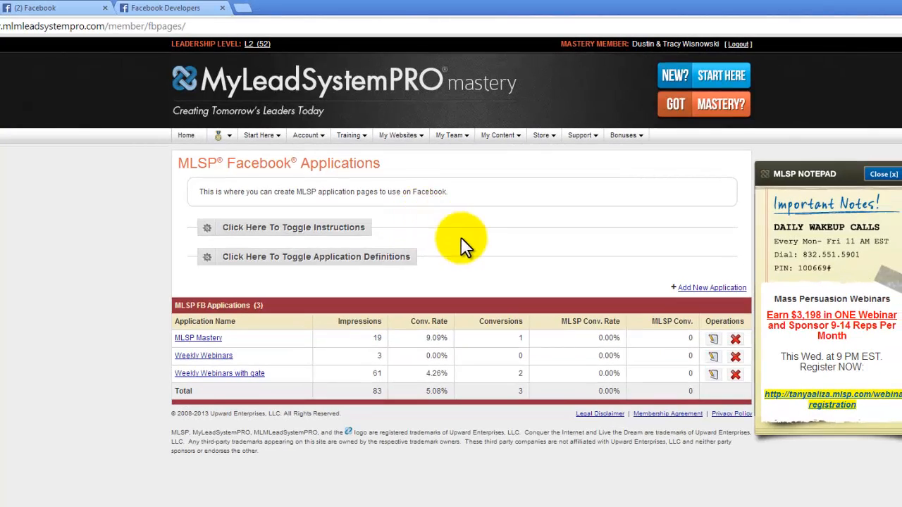
click(705, 290)
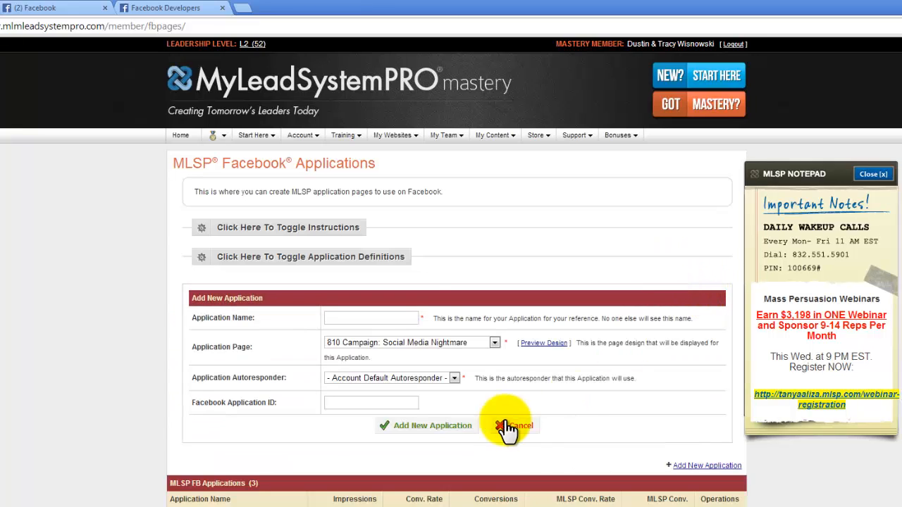
click(389, 317)
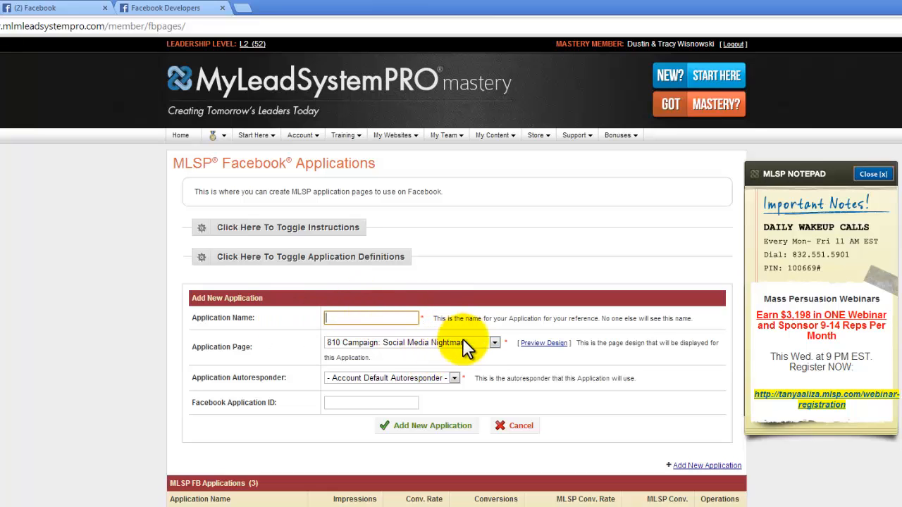
Step: Set the application page to "Campaign: Famous on Facebook" and preview its design
click(492, 343)
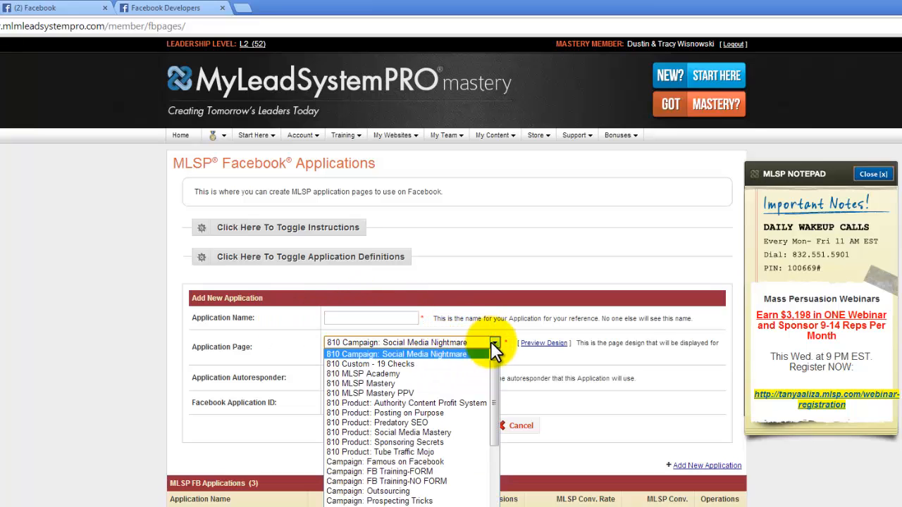
drag(494, 371, 505, 497)
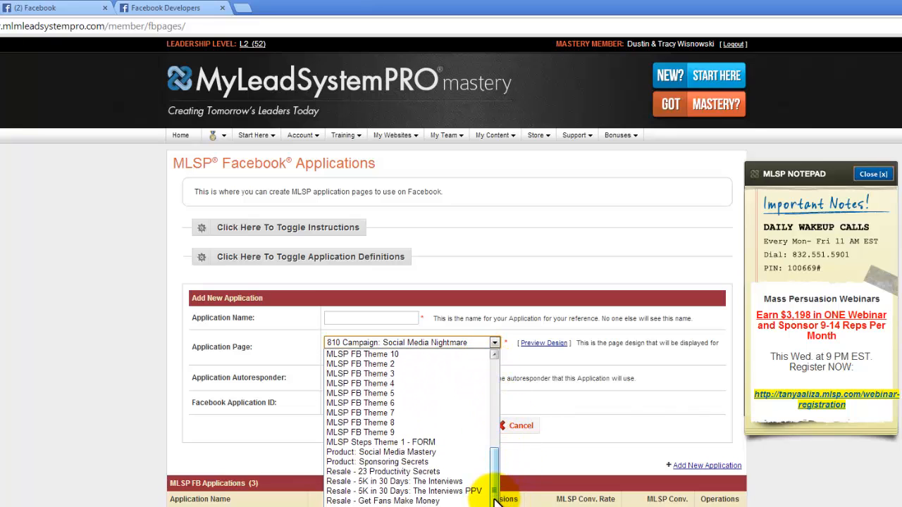
drag(495, 499, 490, 394)
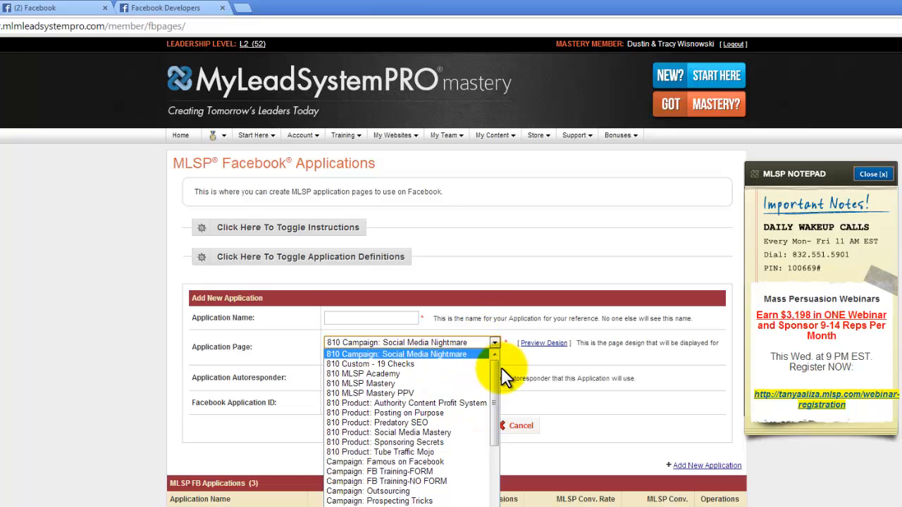
scroll(495, 380, down, 3)
scroll(495, 384, up, 3)
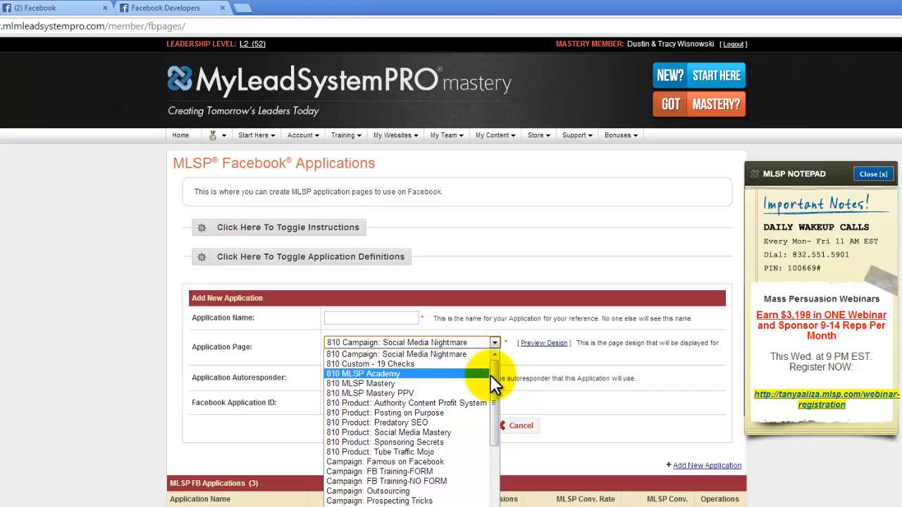
scroll(493, 374, down, 1)
scroll(495, 377, up, 1)
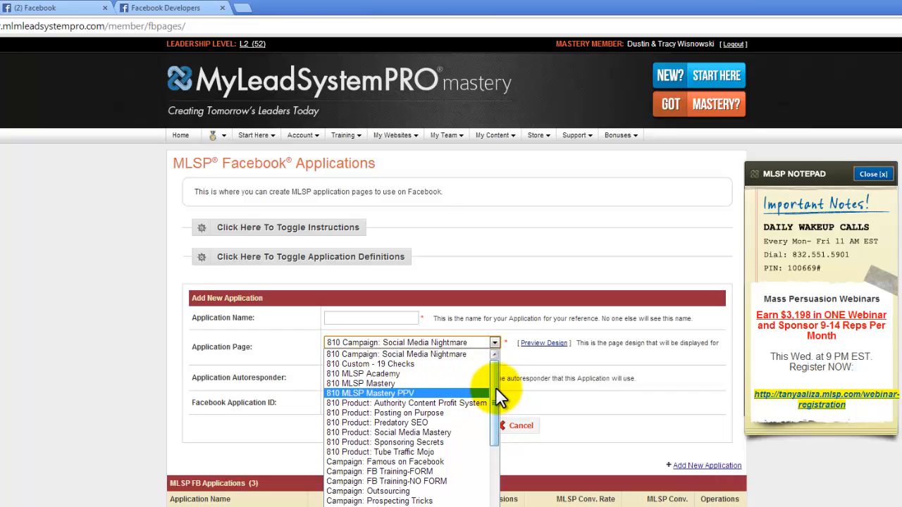
scroll(498, 399, down, 1)
scroll(498, 396, down, 1)
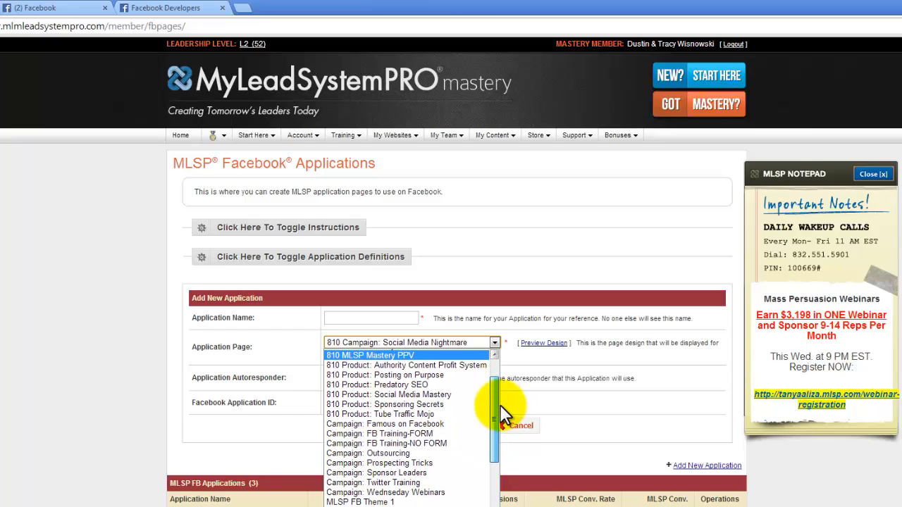
mouse_move(500, 405)
mouse_down()
mouse_move(501, 419)
mouse_move(502, 410)
mouse_up()
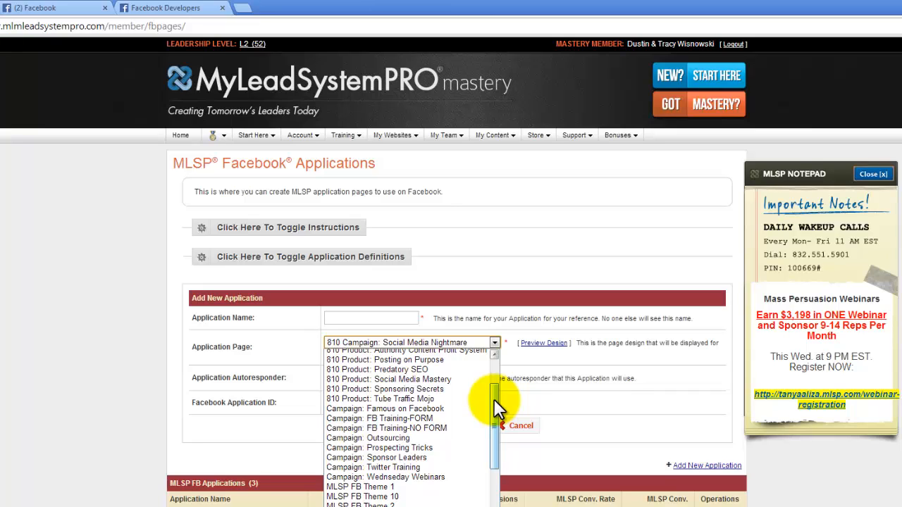
drag(494, 399, 497, 407)
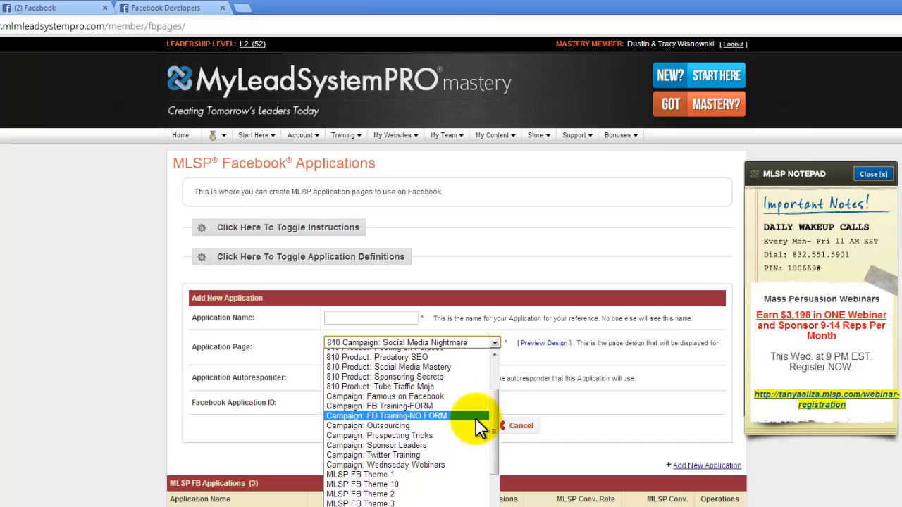
click(441, 397)
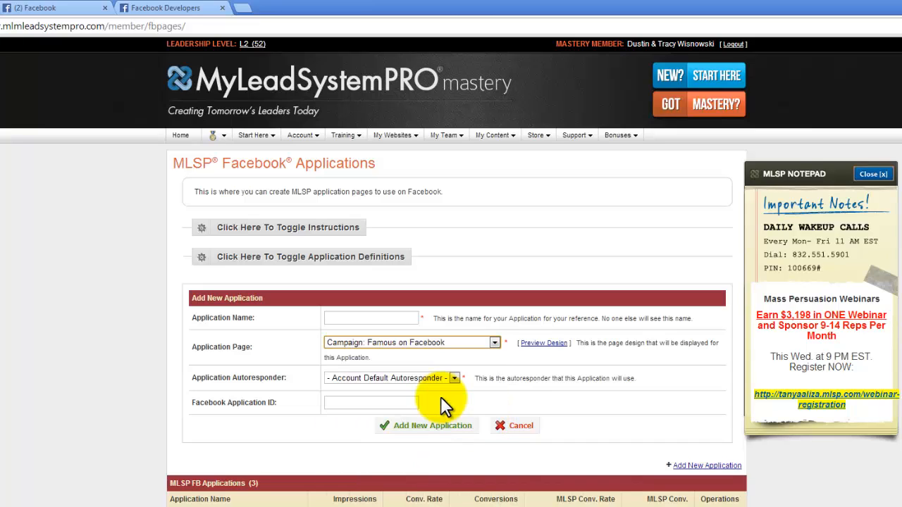
click(546, 344)
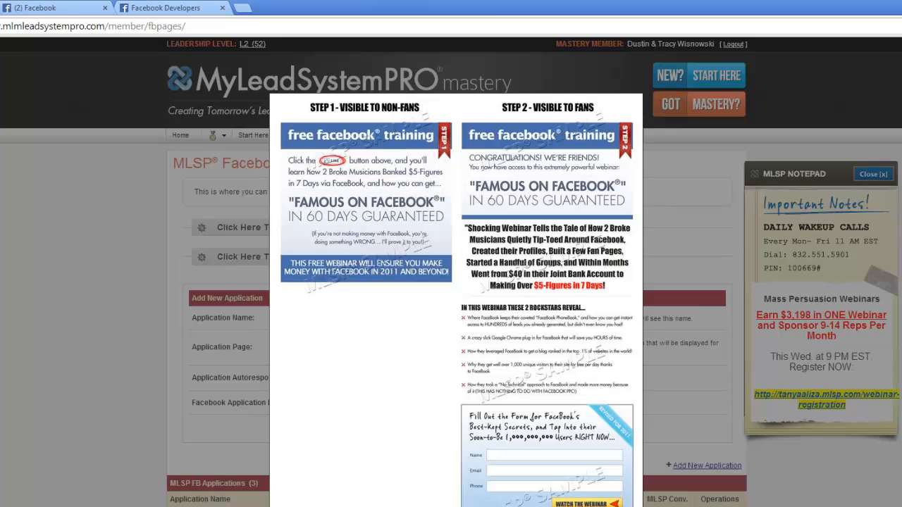
click(544, 505)
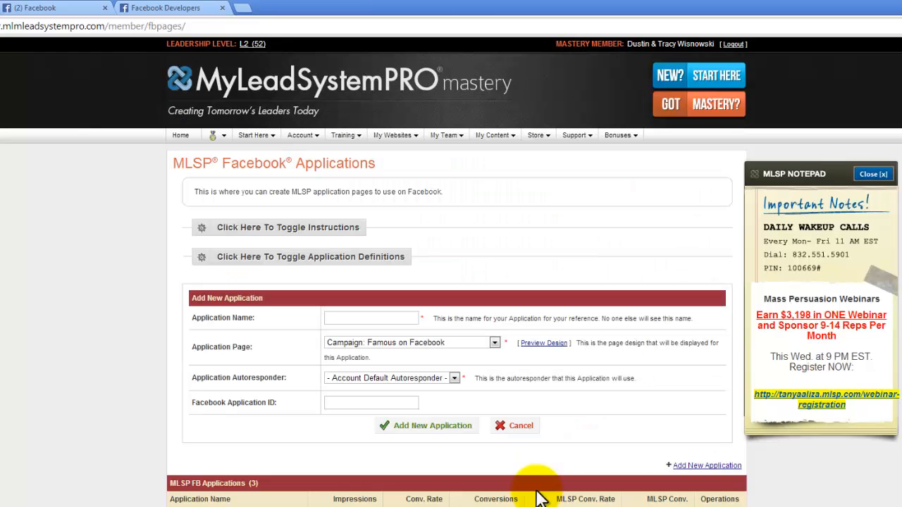
Step: Name the application "Famous on Facebook" and set its autoresponder to MLSP System
click(388, 318)
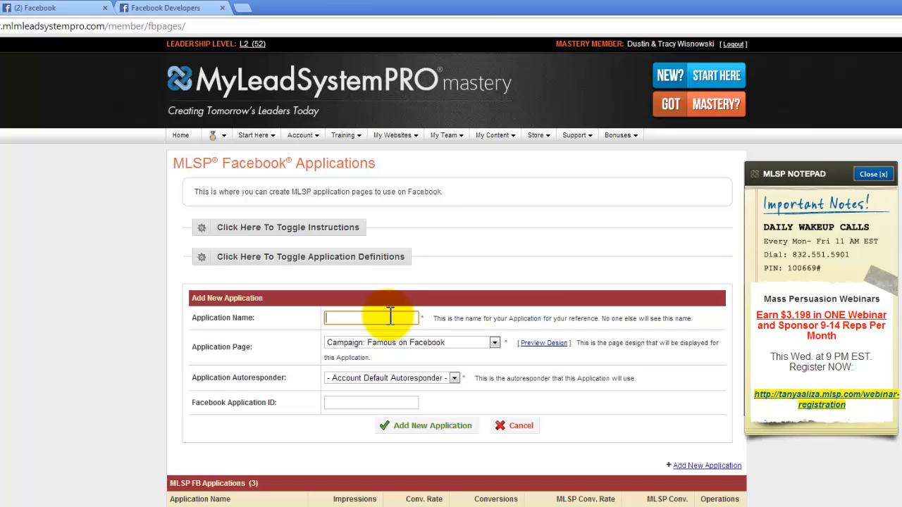
text(Famous on Facebook)
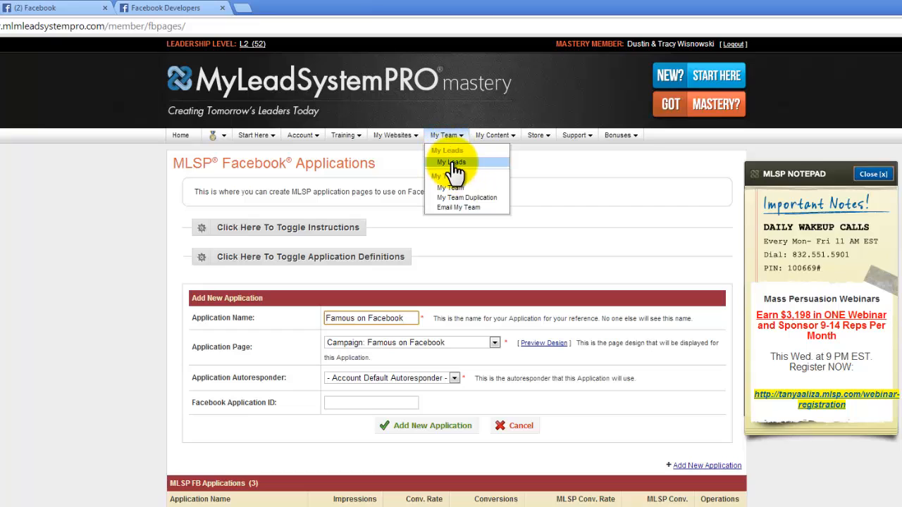
click(456, 378)
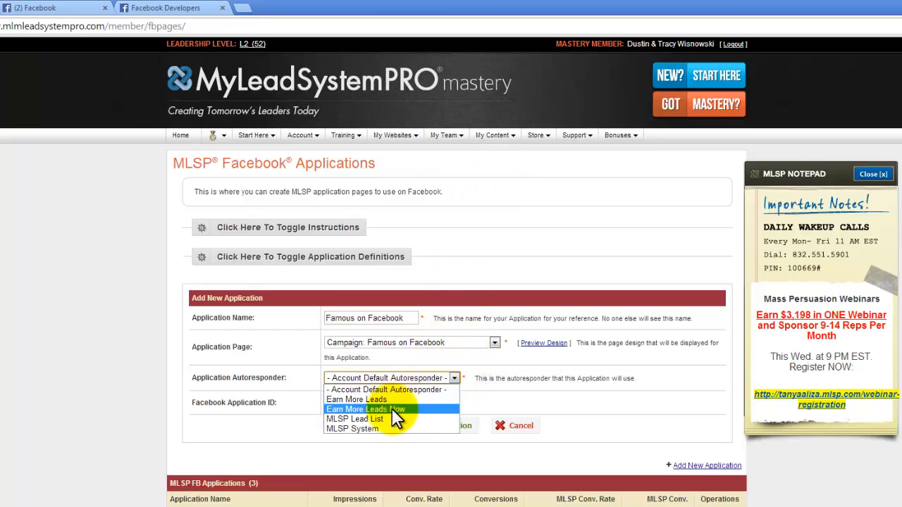
click(379, 426)
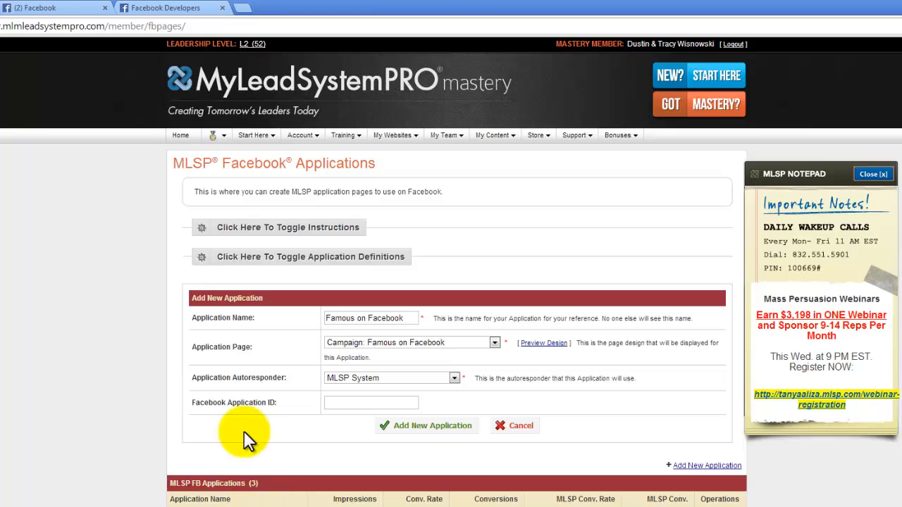
Step: Switch to Facebook Developers and fill in a new app named "Social Media Training" with the category Business
click(183, 8)
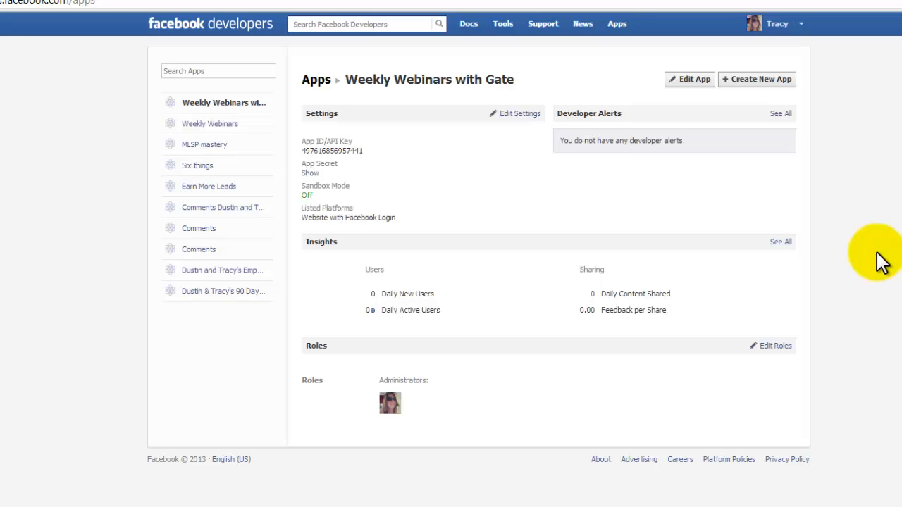
click(761, 83)
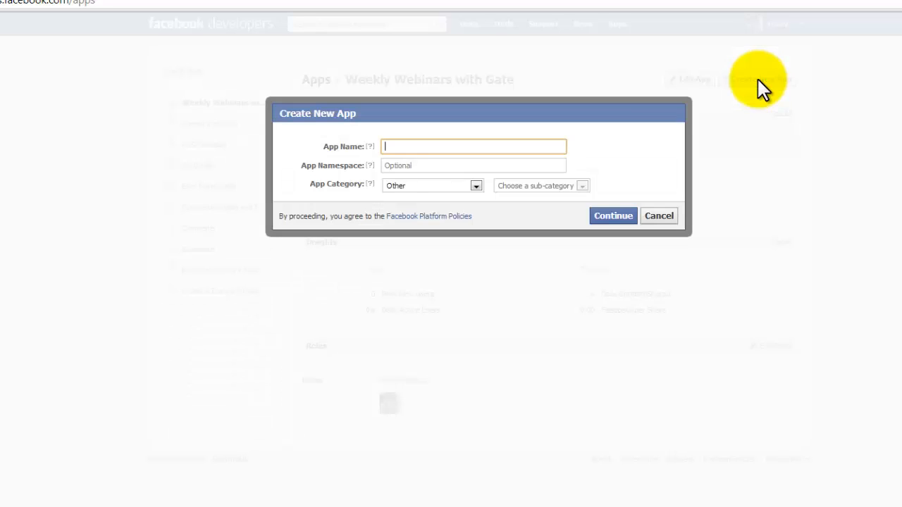
click(453, 146)
click(626, 115)
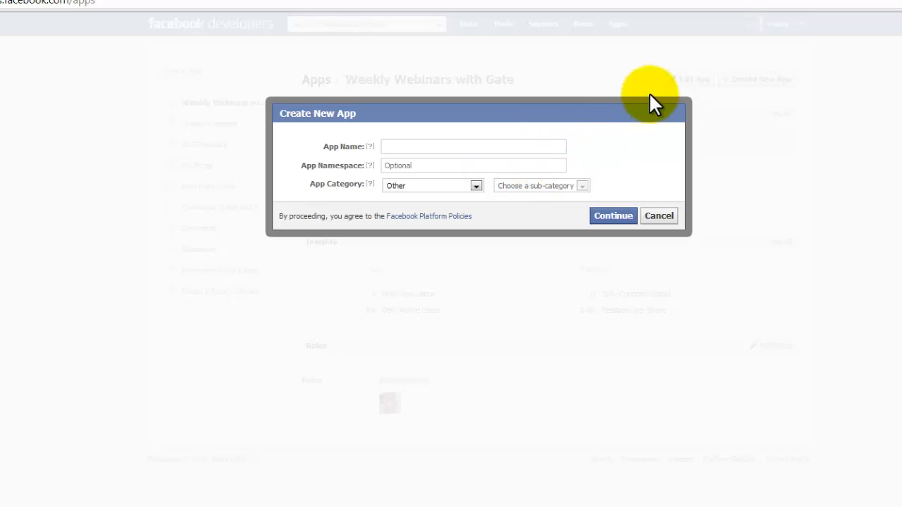
click(426, 146)
text(Social Me)
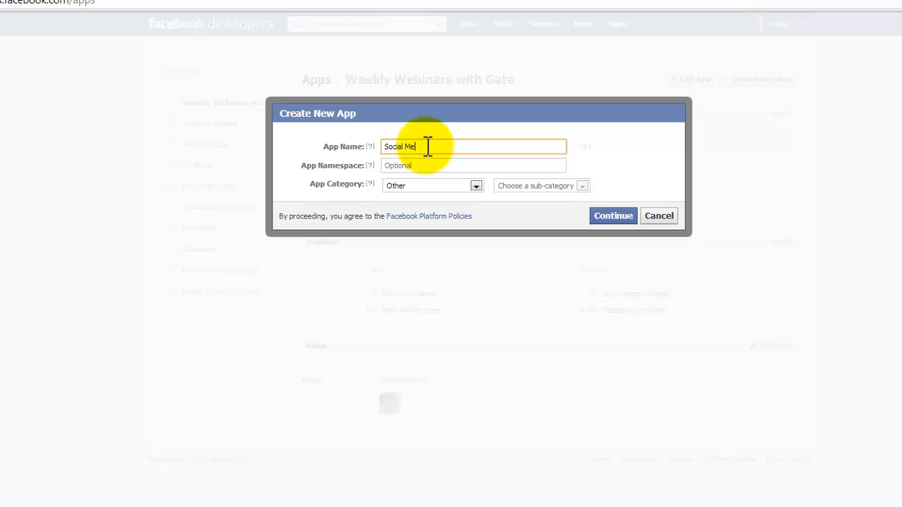
text(dia Training)
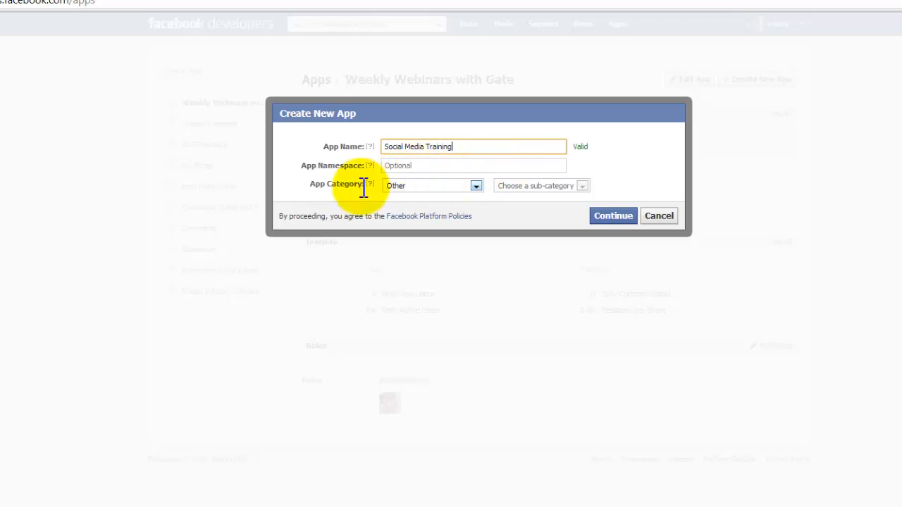
click(472, 183)
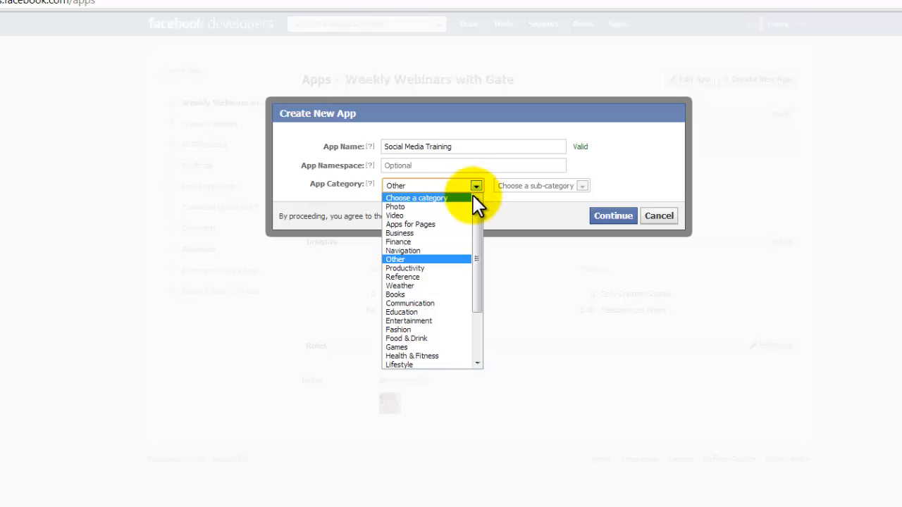
click(445, 231)
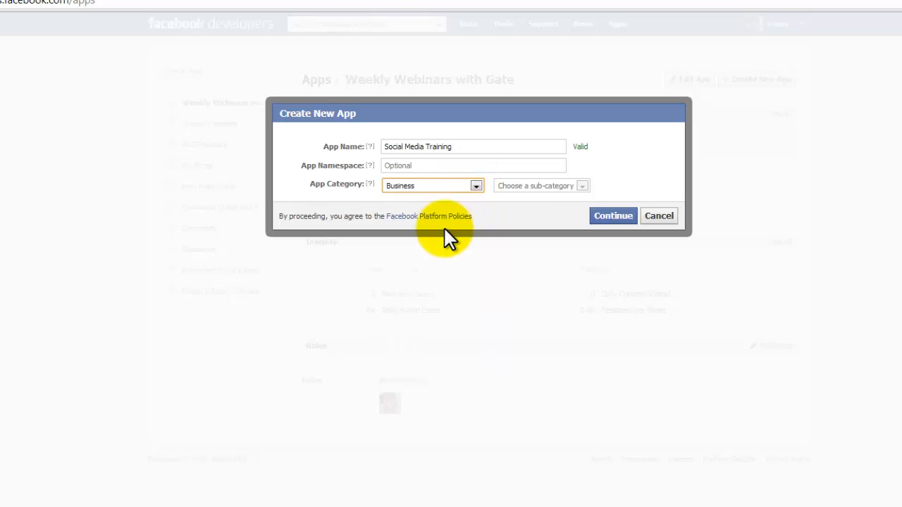
Step: Submit the new app and complete the security check by entering the captcha text
click(608, 215)
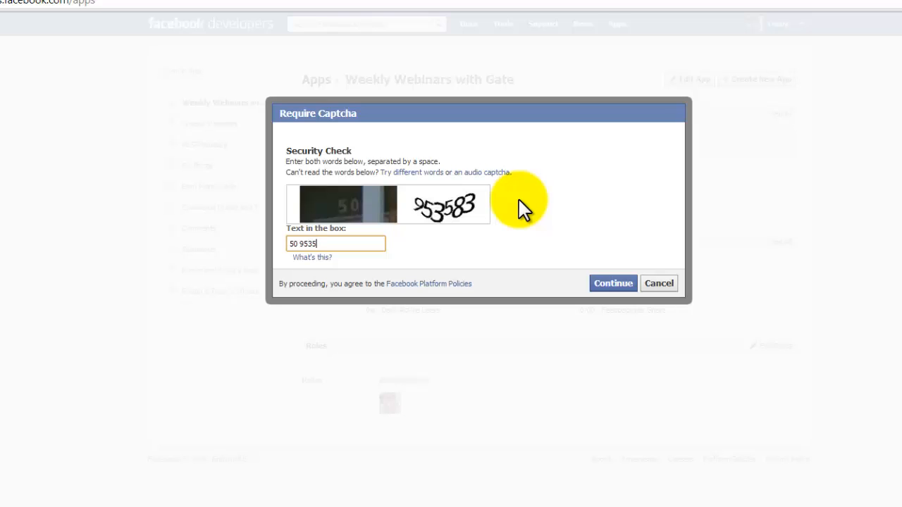
text(50 953583)
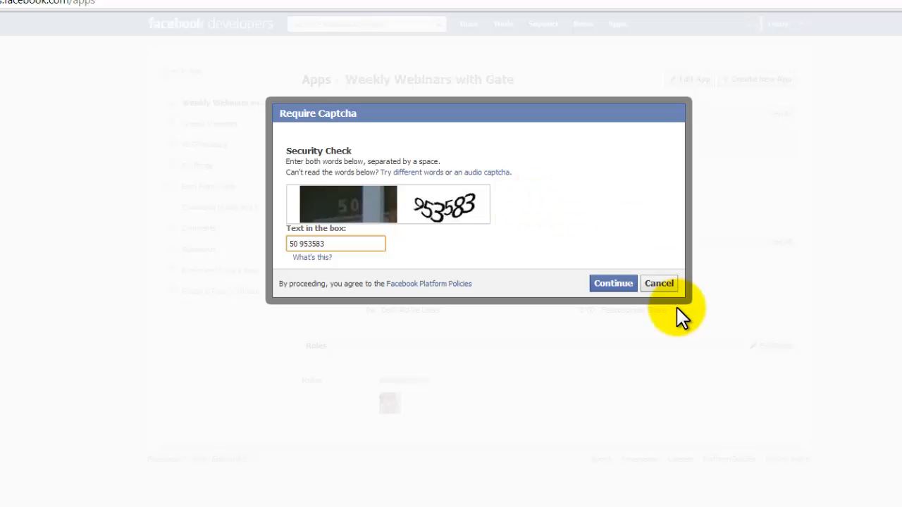
click(610, 283)
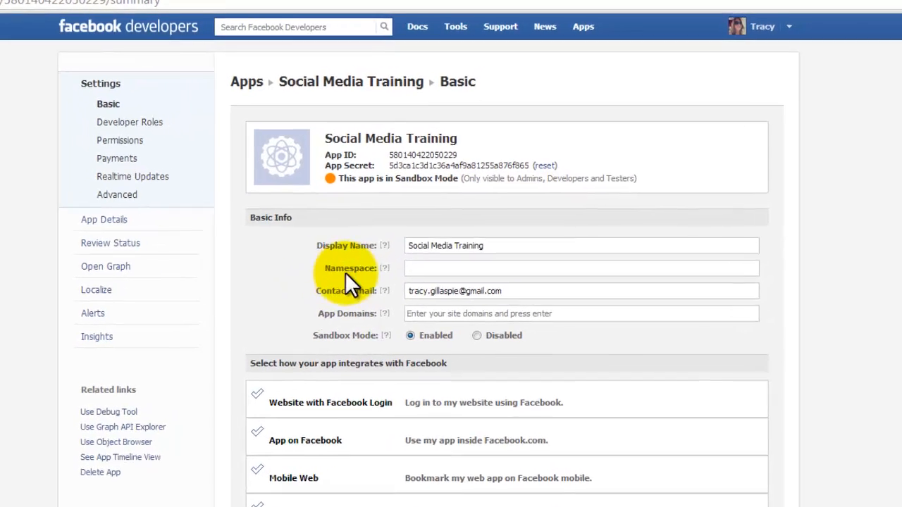
Step: Add mlmleadsystempro.com as the app domain and disable sandbox mode in the app's basic settings
mouse_move(384, 269)
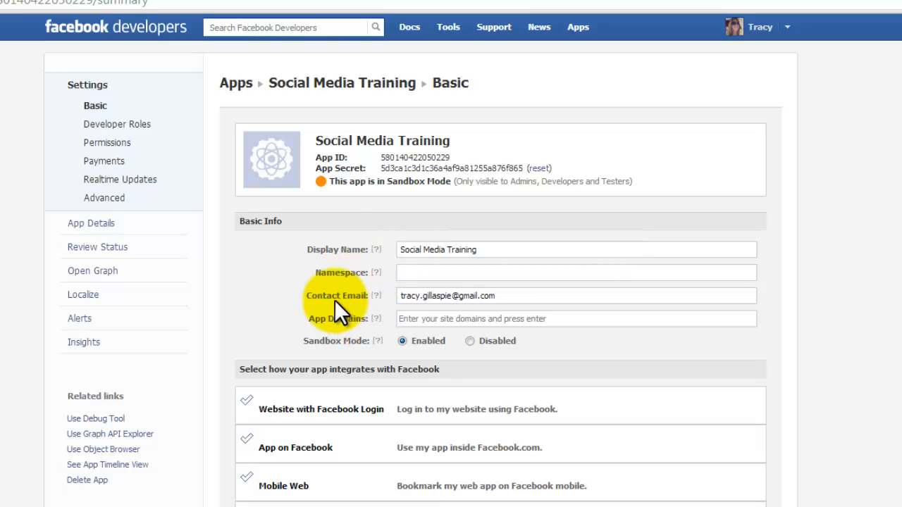
click(407, 319)
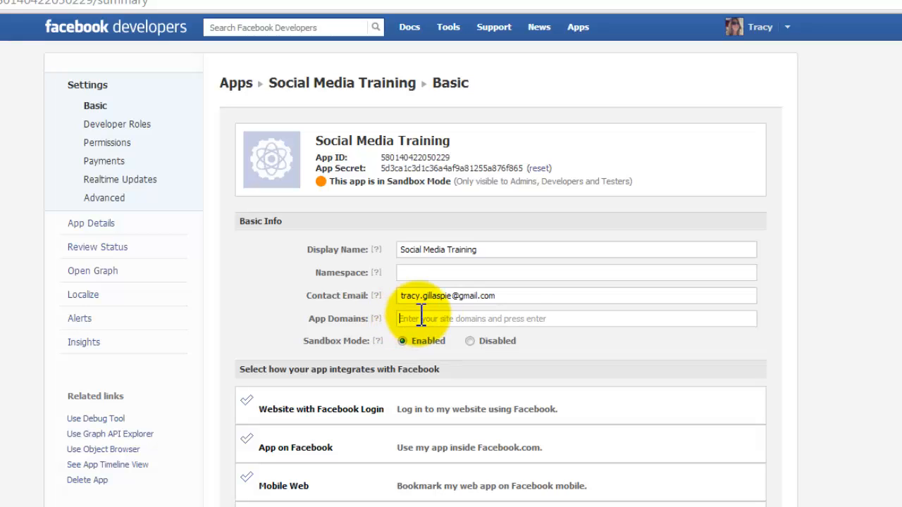
text(mlmleadsyste)
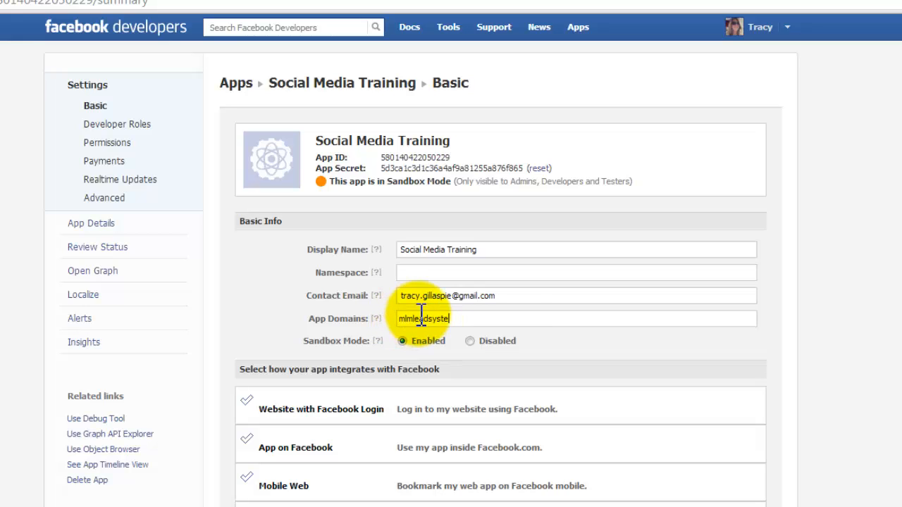
text(mpro.com)
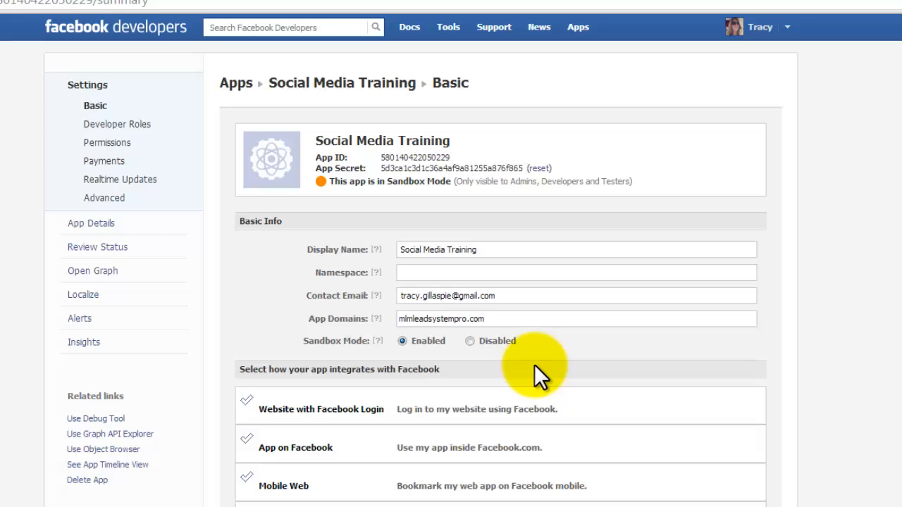
click(471, 341)
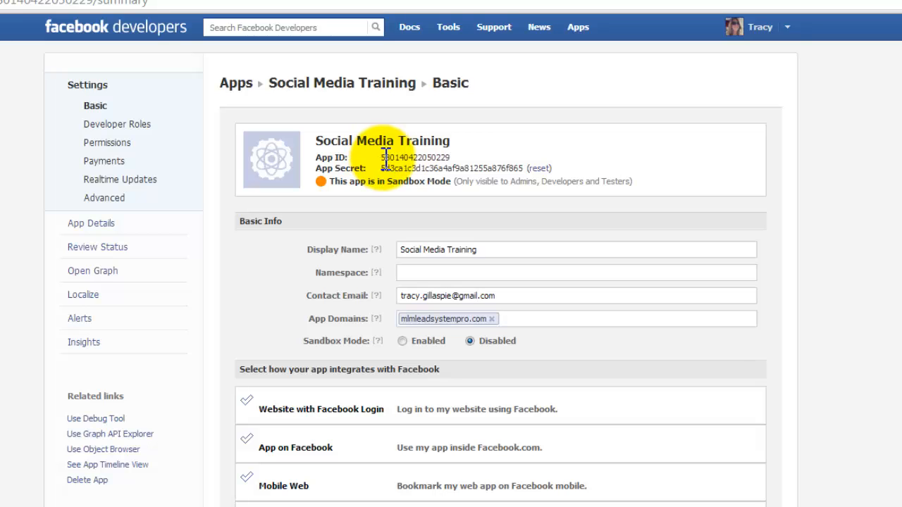
Step: Copy the Social Media Training App ID into the MLSP application's Facebook Application ID field and add the new application
drag(382, 158, 450, 153)
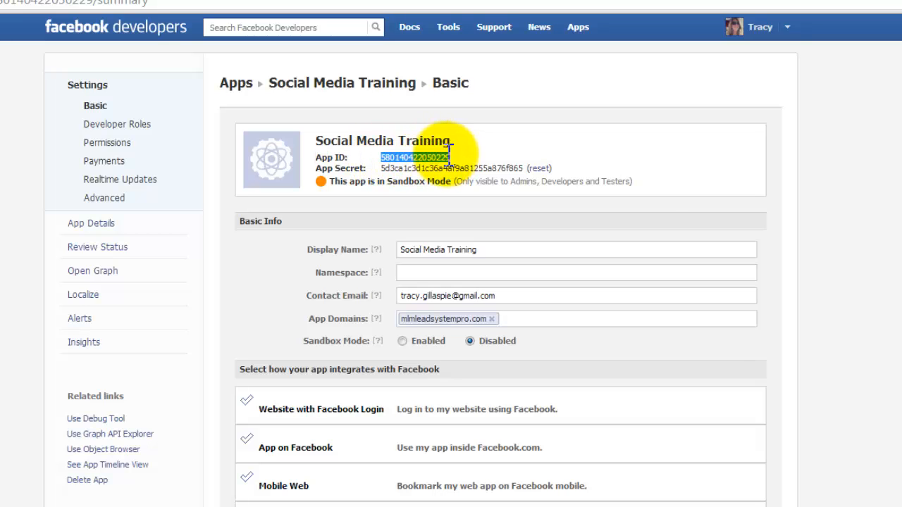
right_click(449, 156)
click(464, 165)
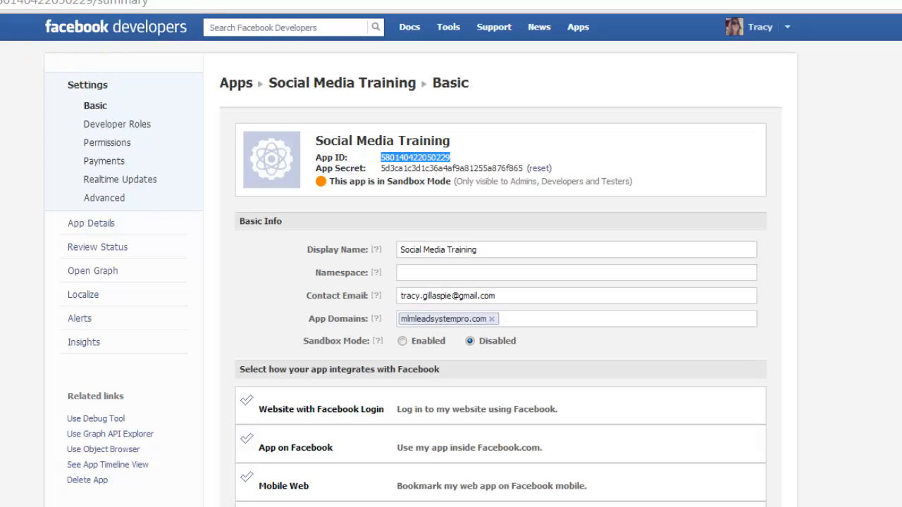
key(ctrl+shift+Tab)
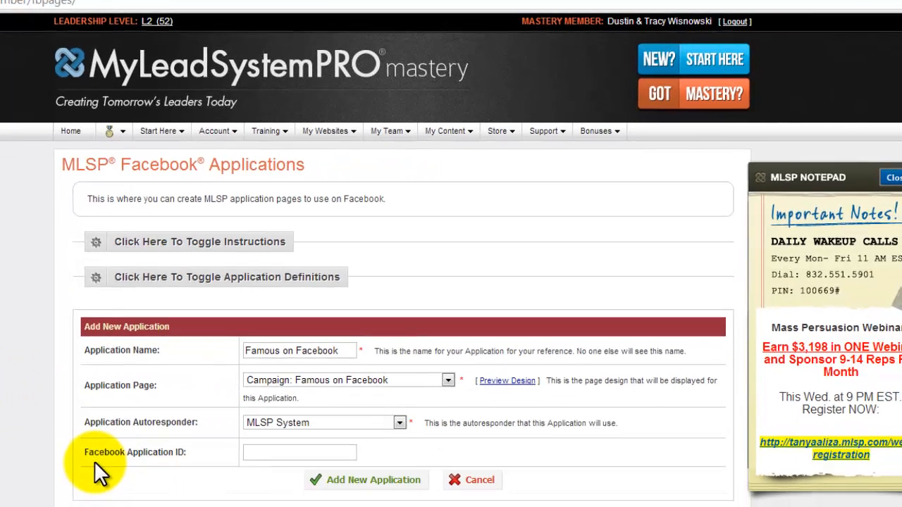
right_click(272, 454)
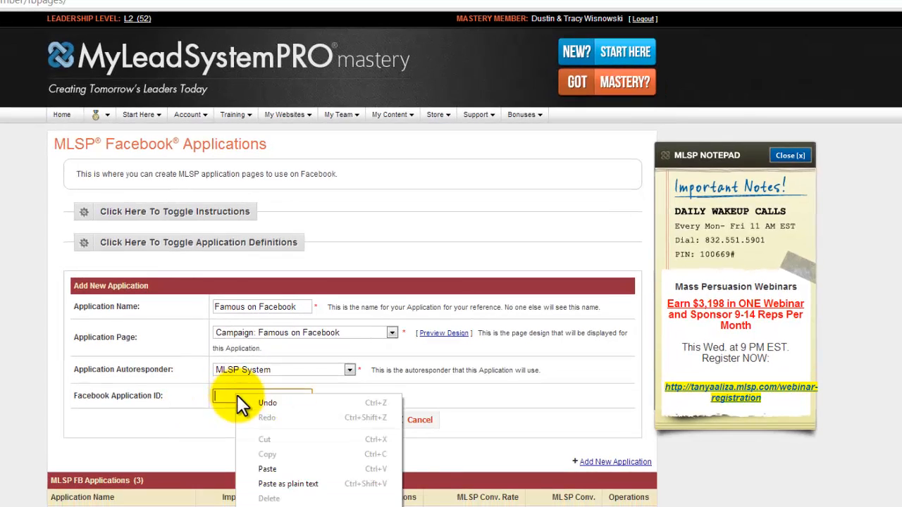
click(274, 468)
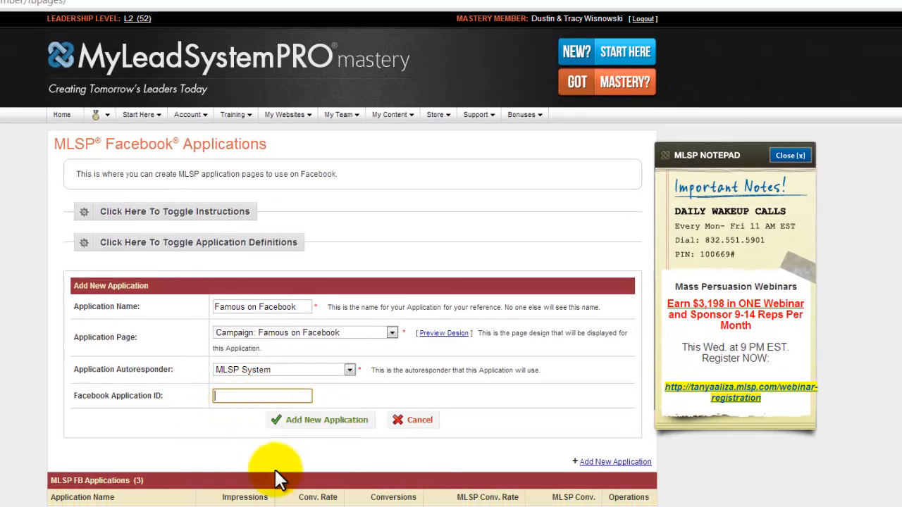
click(311, 421)
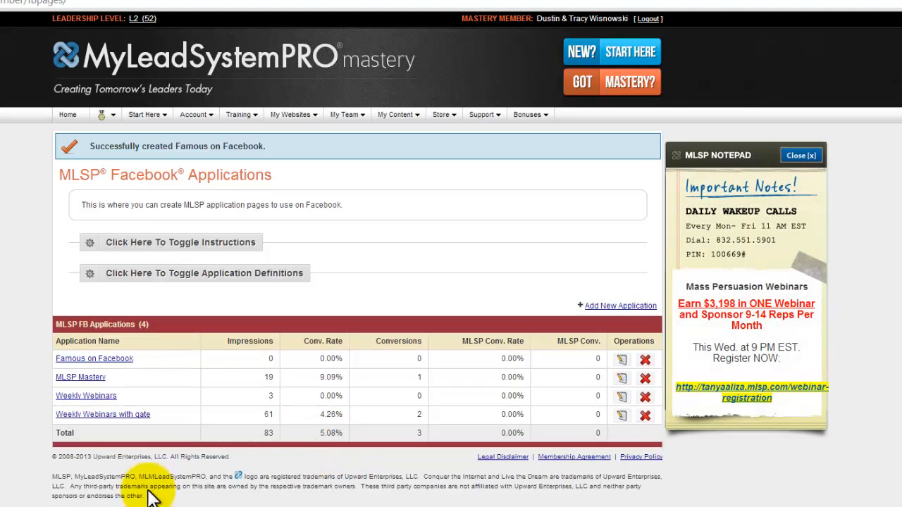
Step: Open the Famous on Facebook application in MLSP and copy its Canvas Callback URL
click(110, 359)
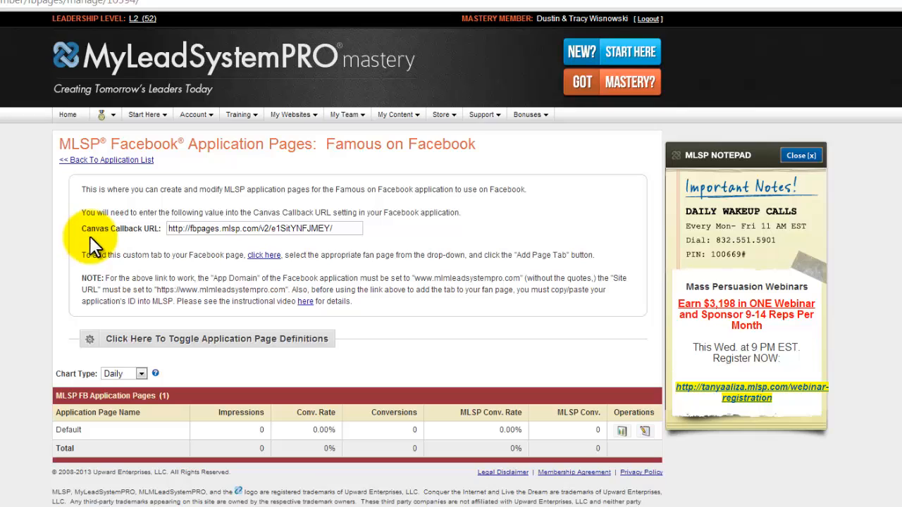
triple_click(182, 229)
right_click(180, 228)
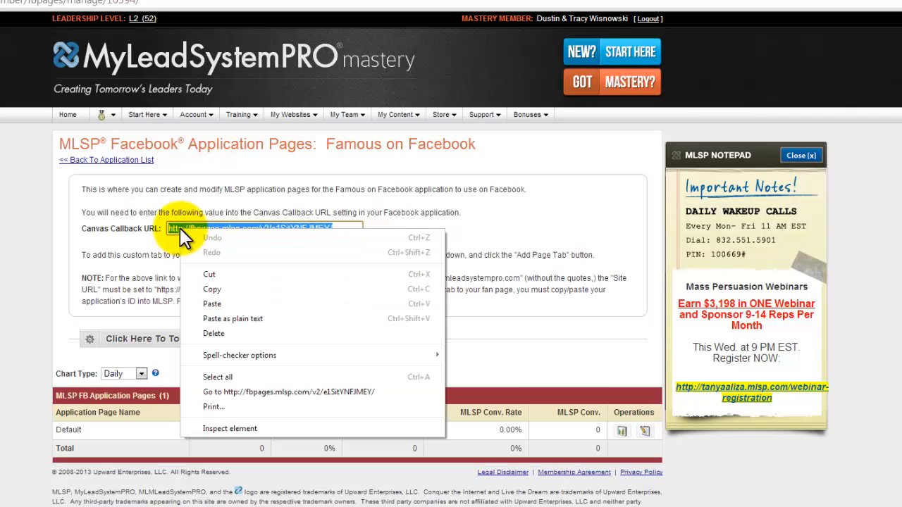
click(212, 289)
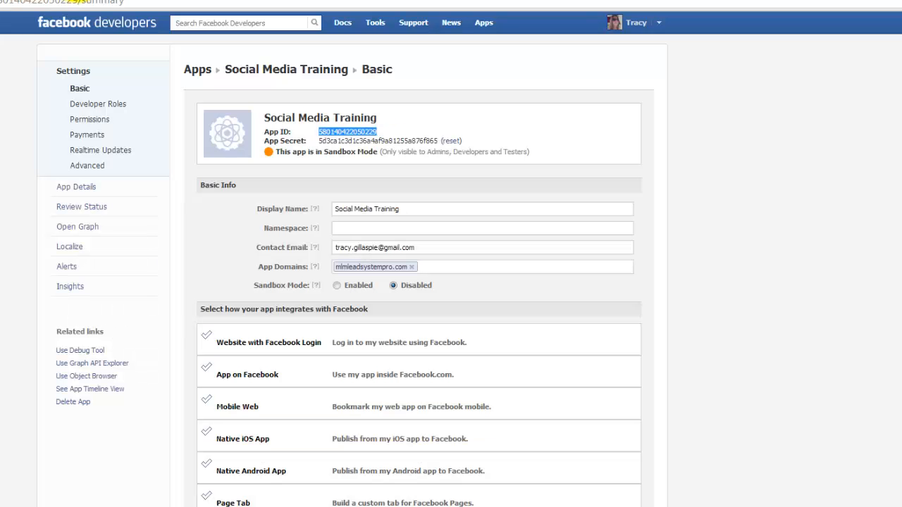
click(279, 344)
click(348, 351)
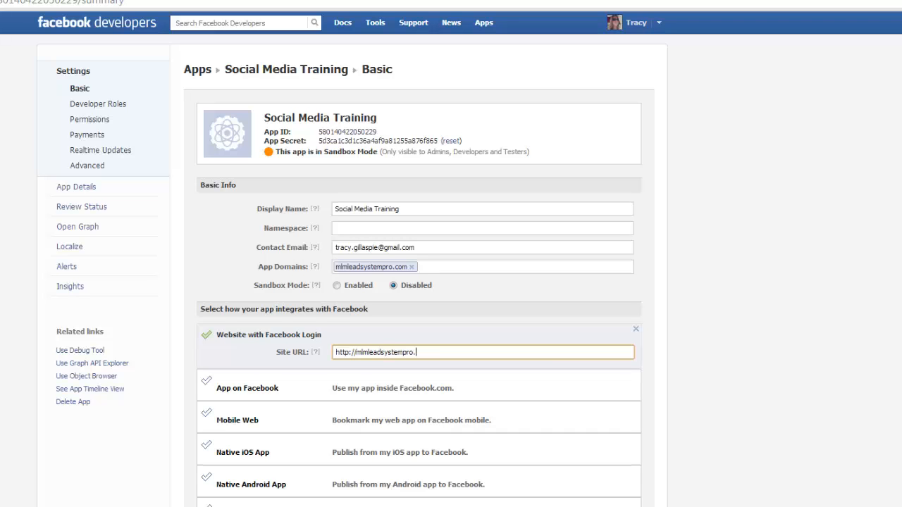
text(com)
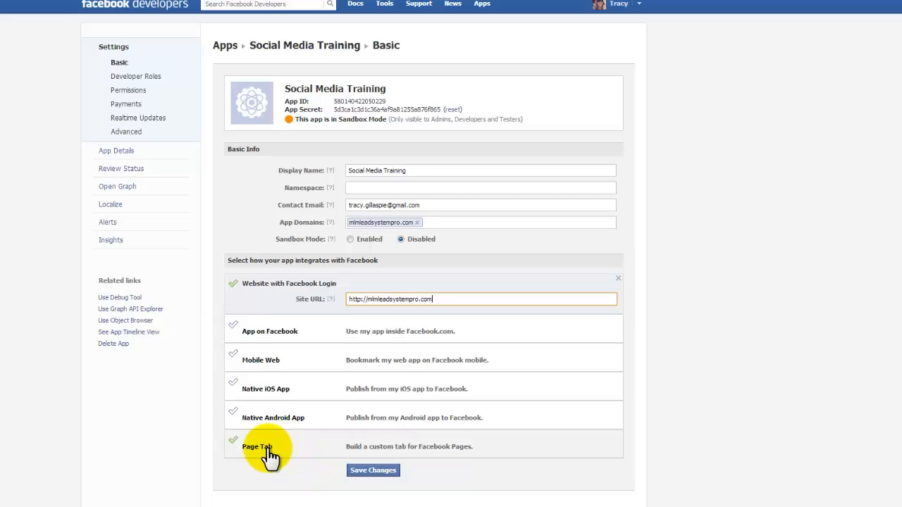
Step: Enable the Page Tab integration, name it "Social Media Training" and paste the copied callback URL as its Page Tab URL
click(294, 448)
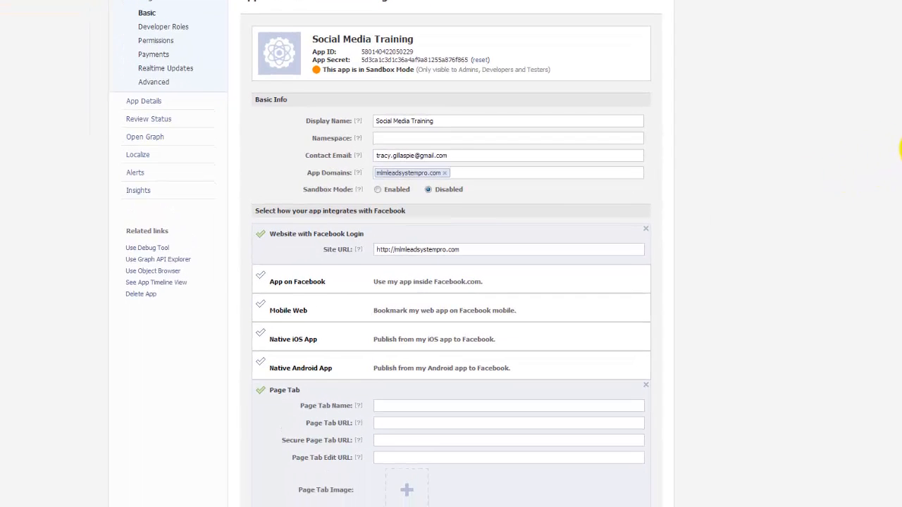
scroll(451, 254, down, 1)
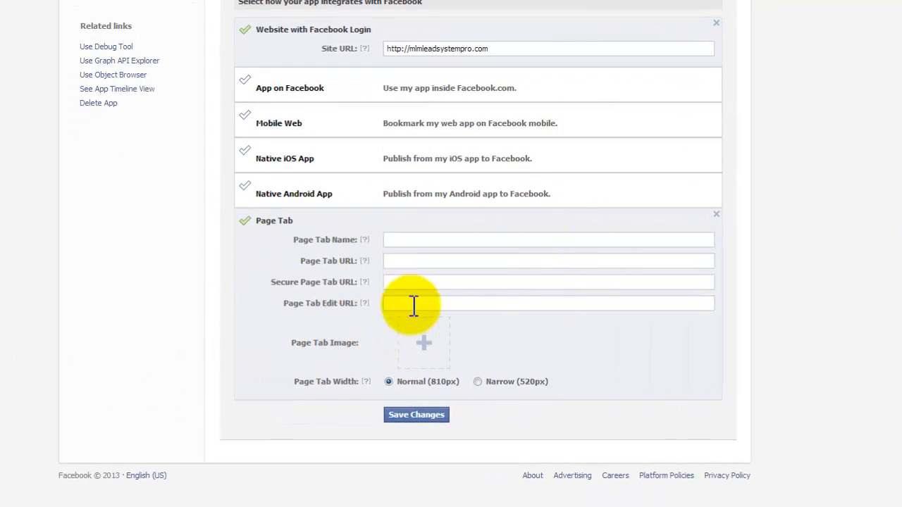
click(405, 239)
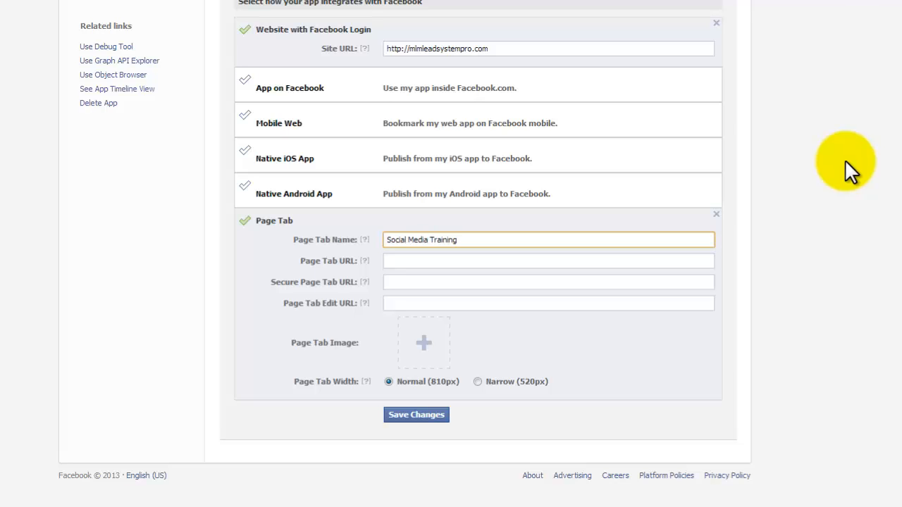
click(403, 260)
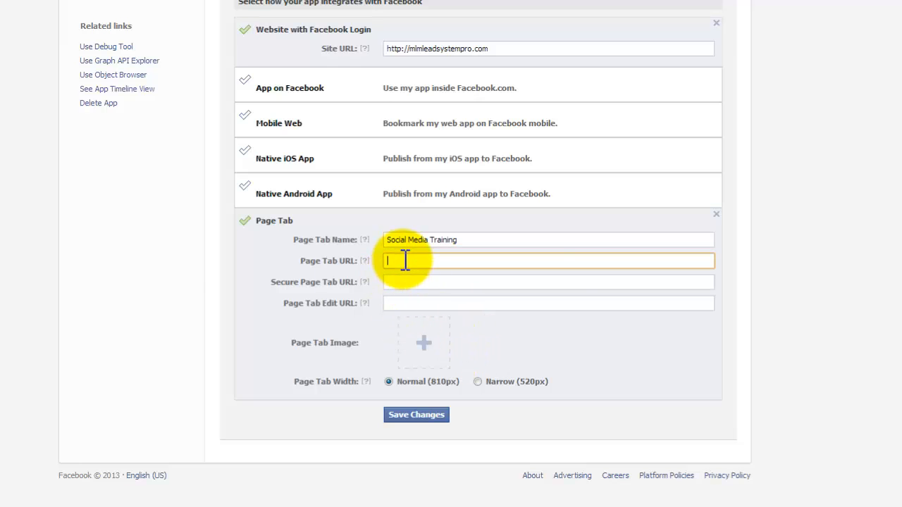
right_click(398, 260)
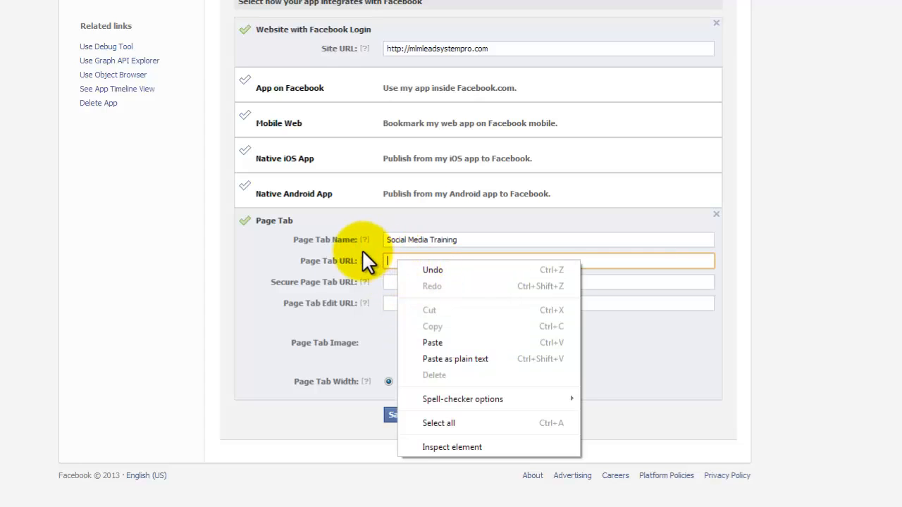
click(457, 343)
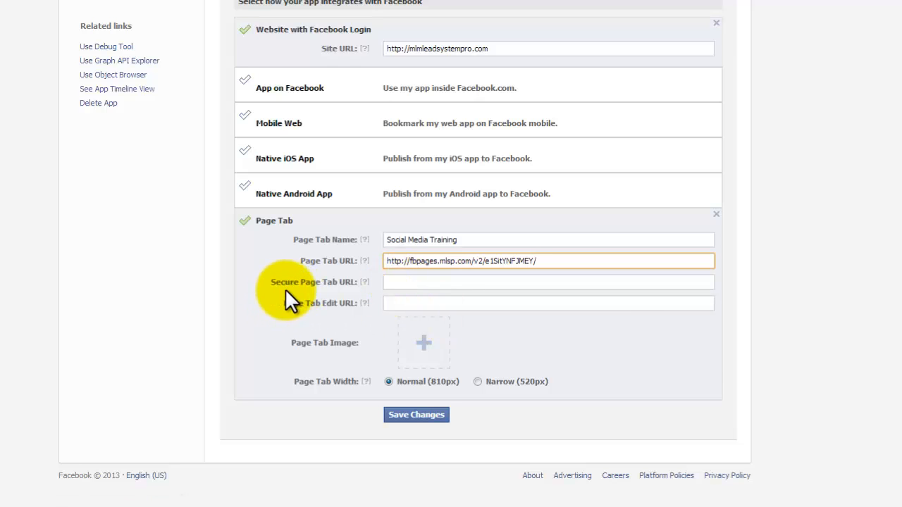
Step: Paste the callback URL as the Secure Page Tab URL and change its prefix to https
click(396, 284)
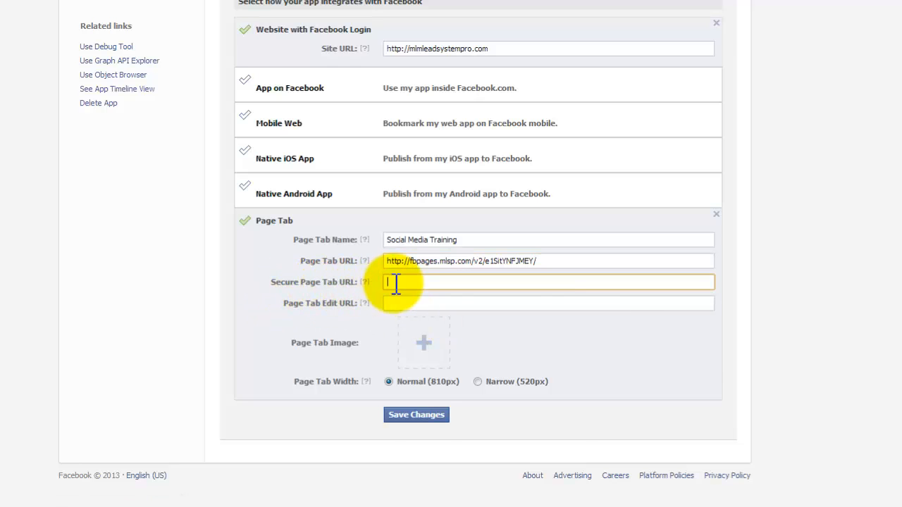
right_click(395, 283)
click(438, 365)
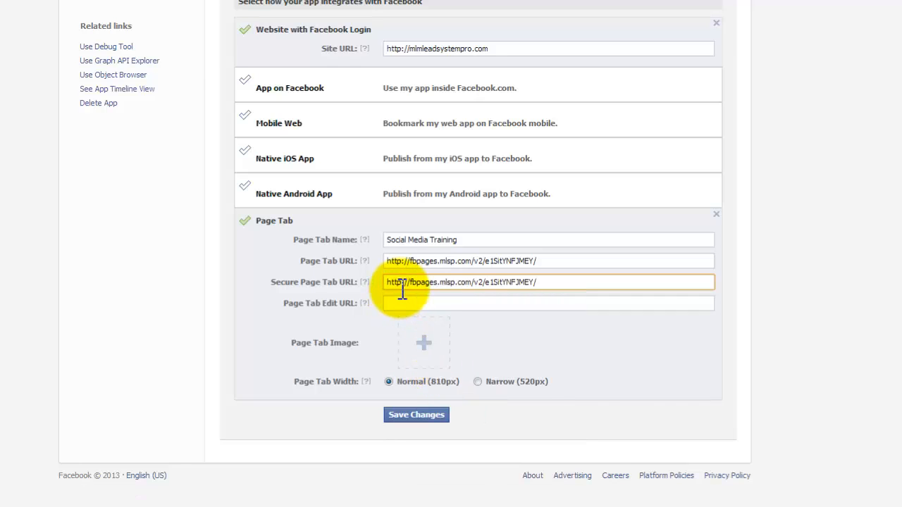
click(403, 285)
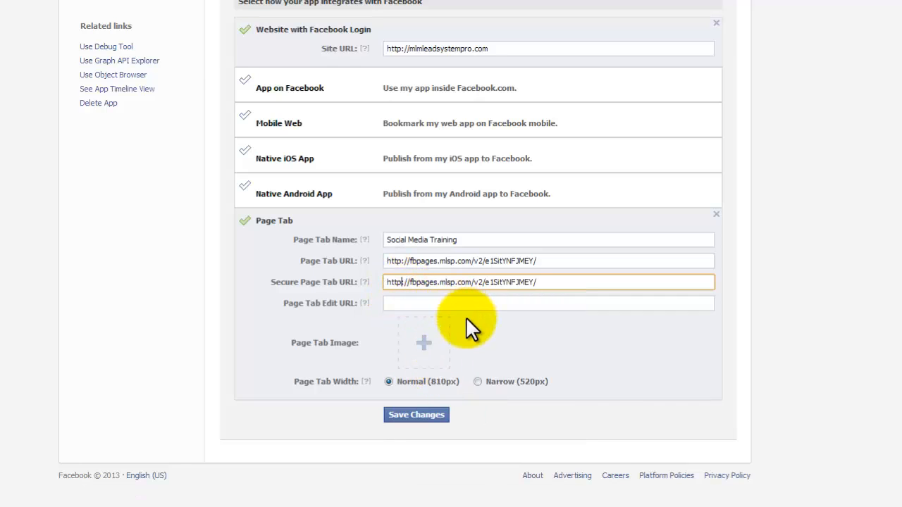
text(s)
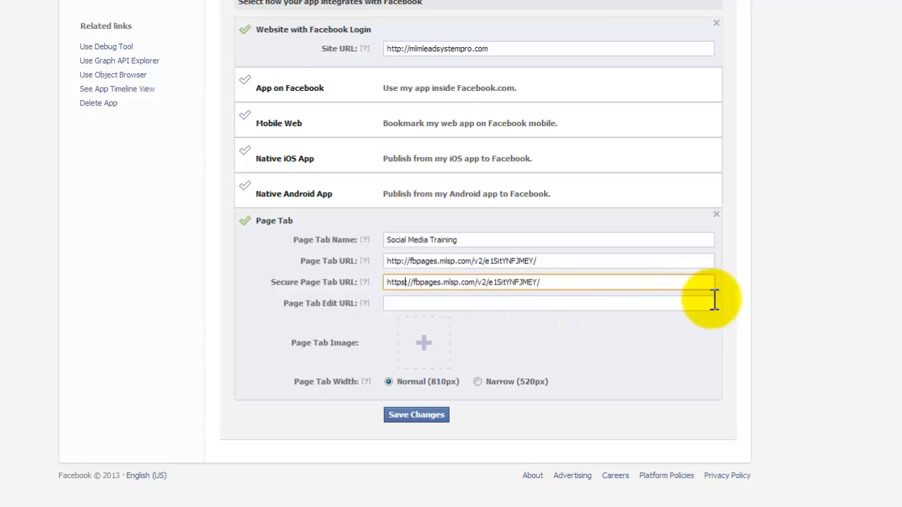
click(897, 304)
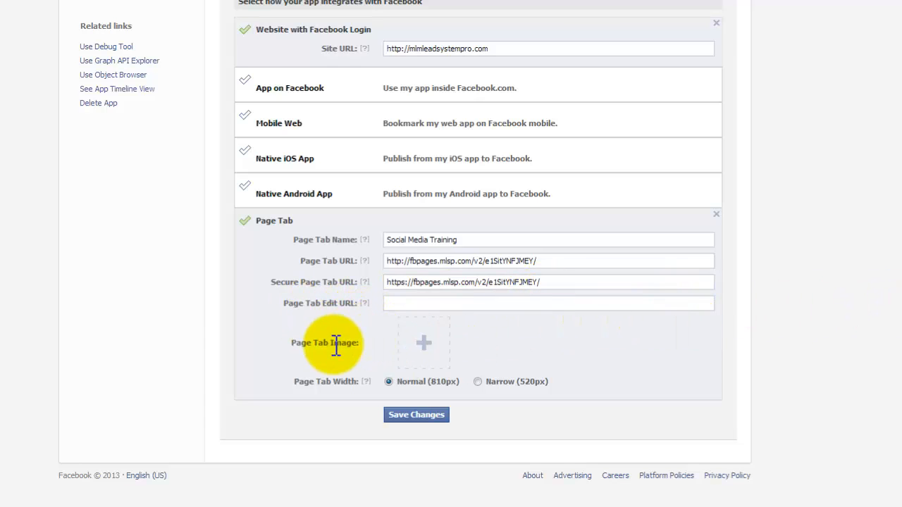
Step: Switch to the blank PowerPoint presentation and draw a rectangle about 3.4 inches wide and 1.9 inches high on the slide
mouse_move(397, 340)
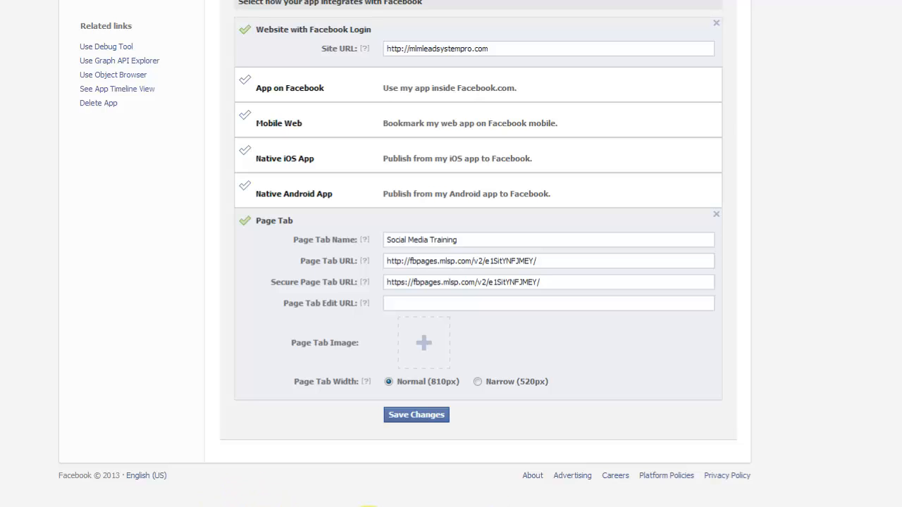
mouse_move(179, 502)
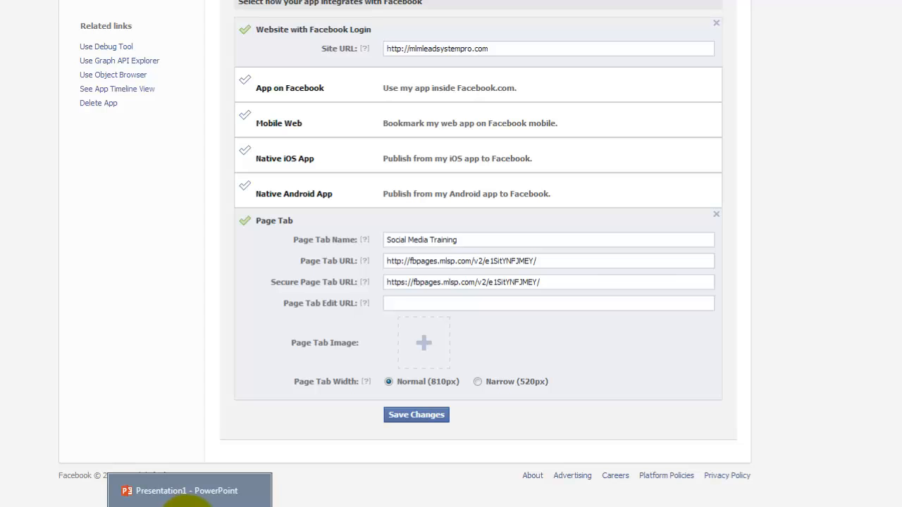
click(186, 492)
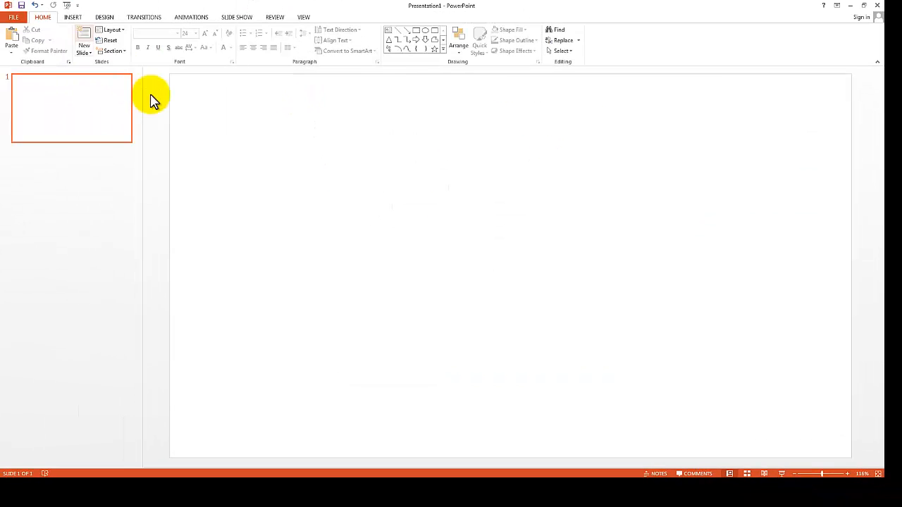
click(73, 18)
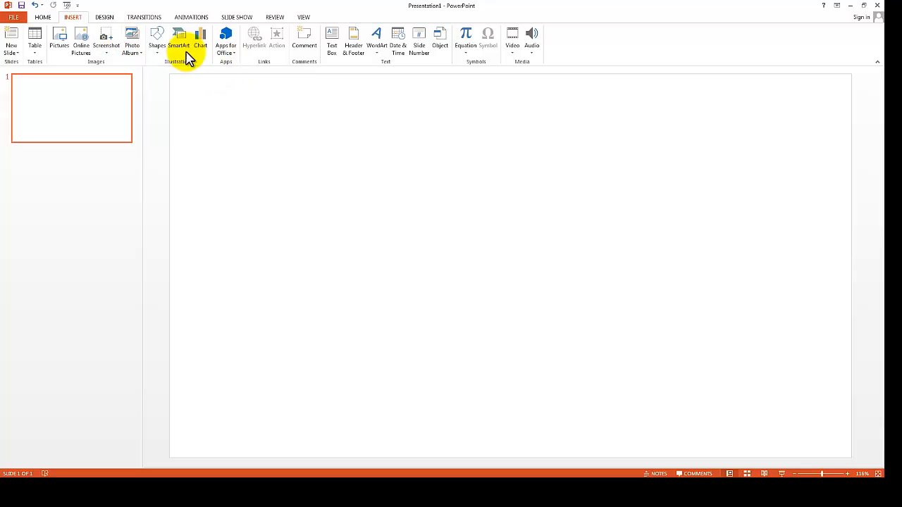
click(157, 49)
click(176, 76)
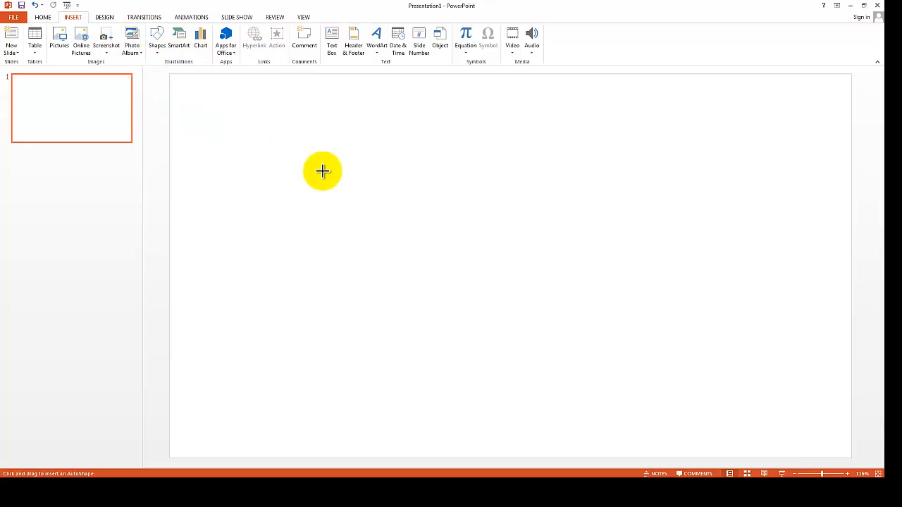
mouse_move(357, 184)
mouse_down()
mouse_move(545, 270)
mouse_move(530, 280)
mouse_up()
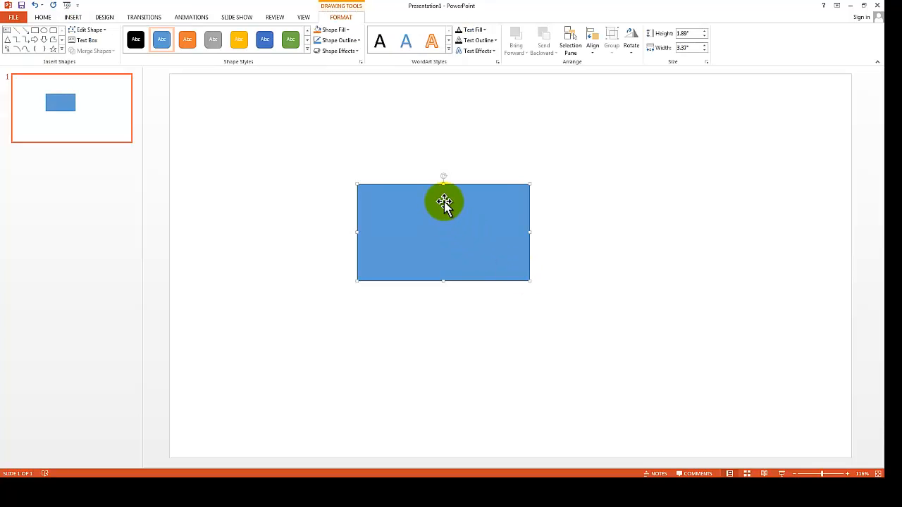
Step: Label the rectangle "Free Facebook Training" and enlarge the text until its two lines nearly span the shape's width
text(Free Facebook T)
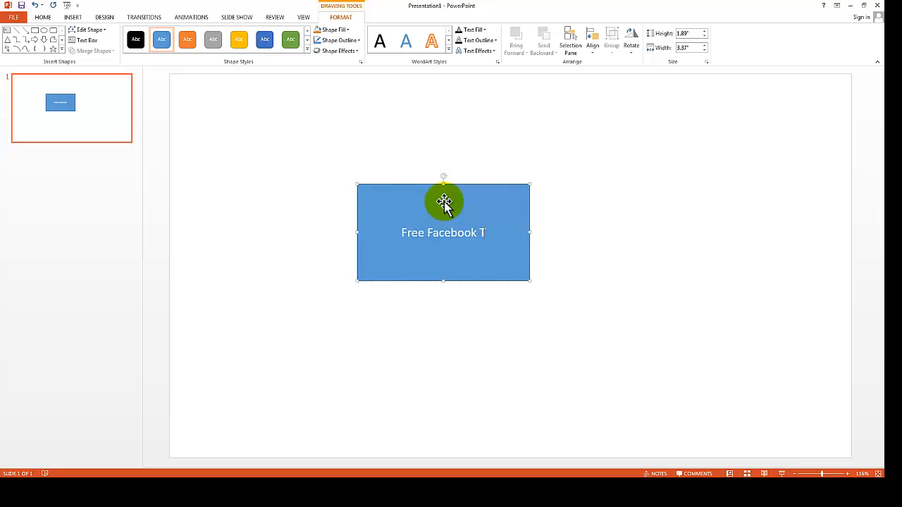
text(raining)
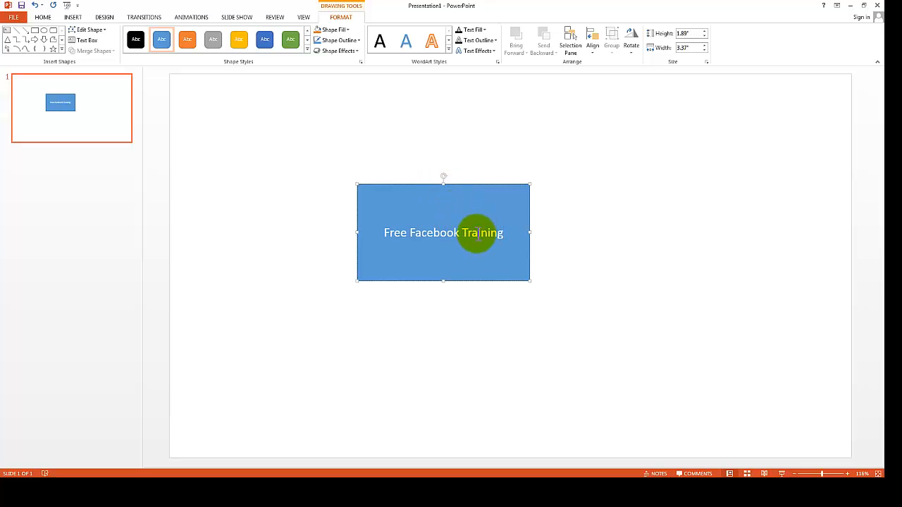
triple_click(478, 234)
click(532, 208)
click(532, 208)
click(532, 208)
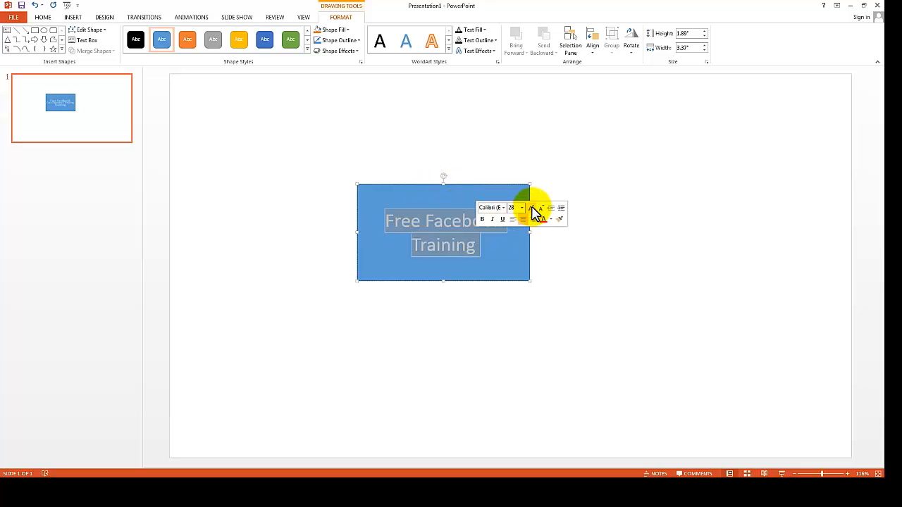
click(532, 208)
click(532, 208)
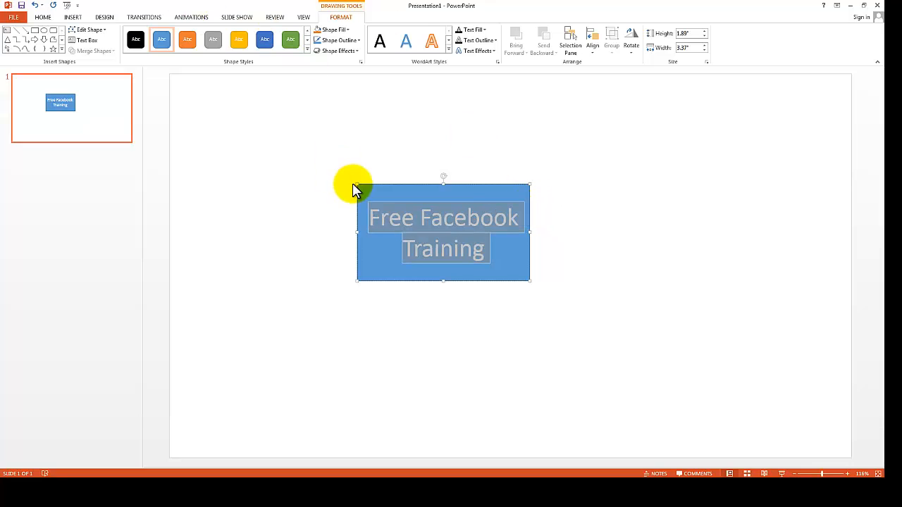
click(388, 119)
click(456, 189)
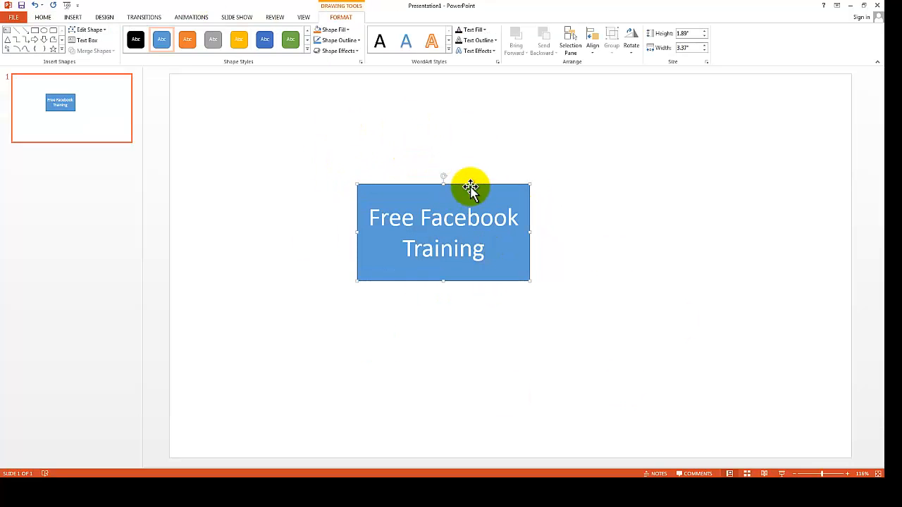
click(735, 245)
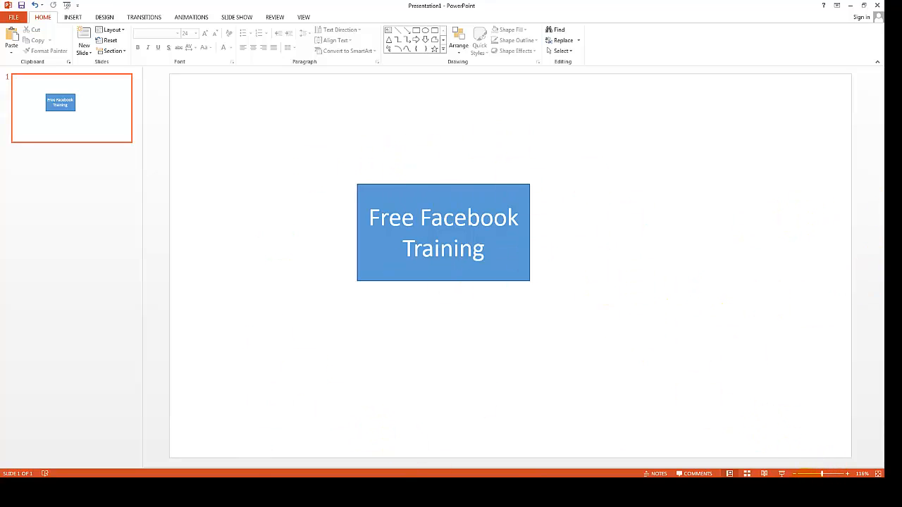
click(805, 490)
click(317, 491)
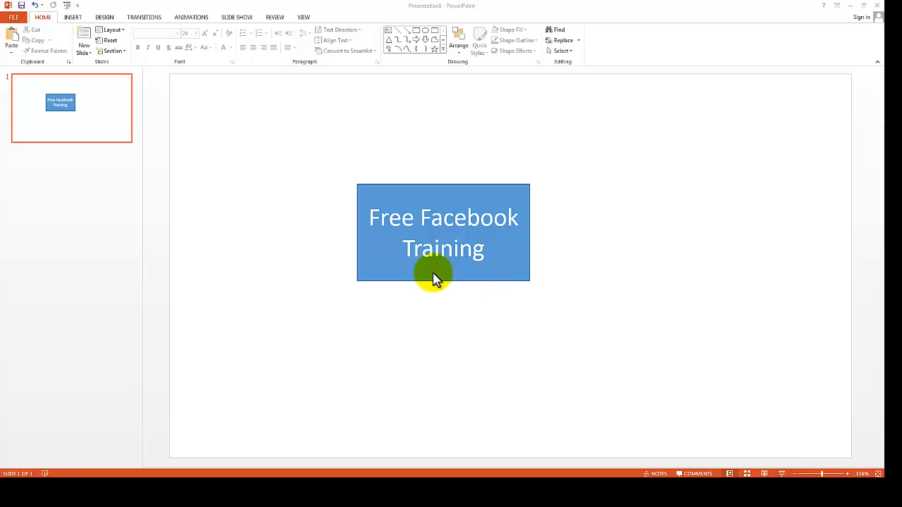
click(13, 490)
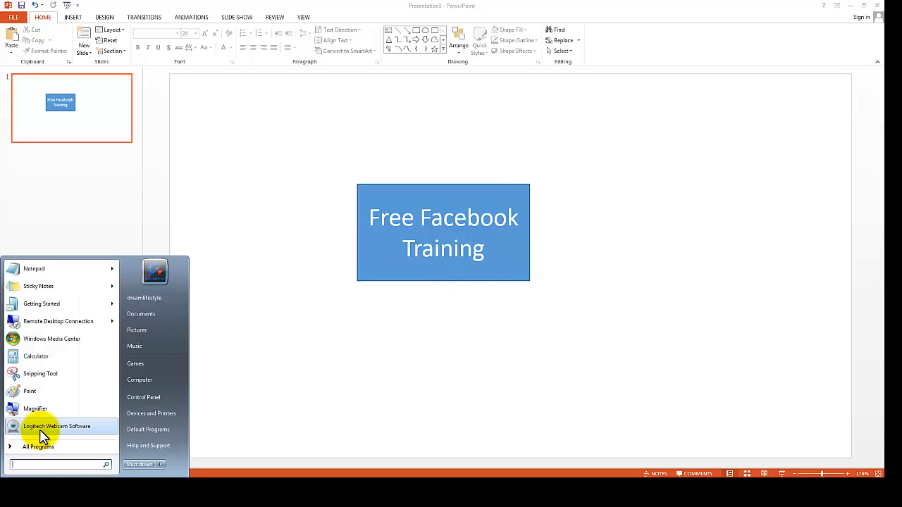
text(jing)
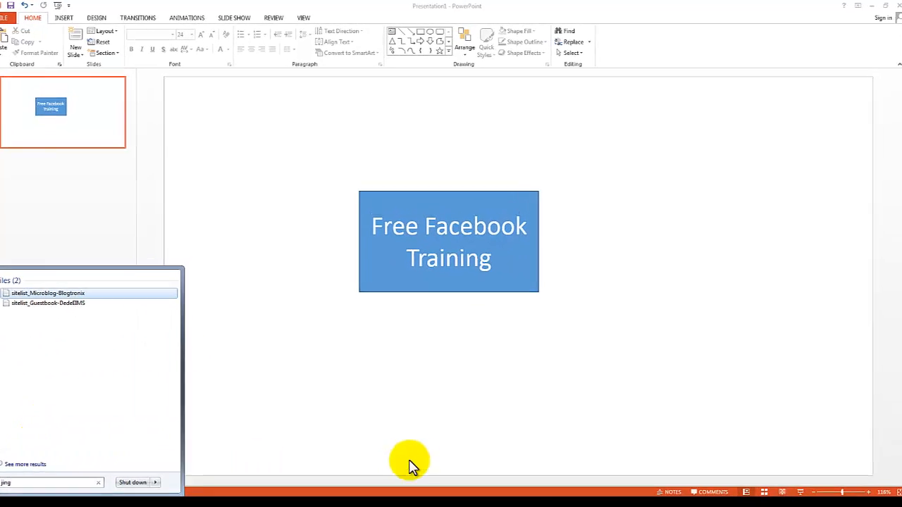
click(410, 405)
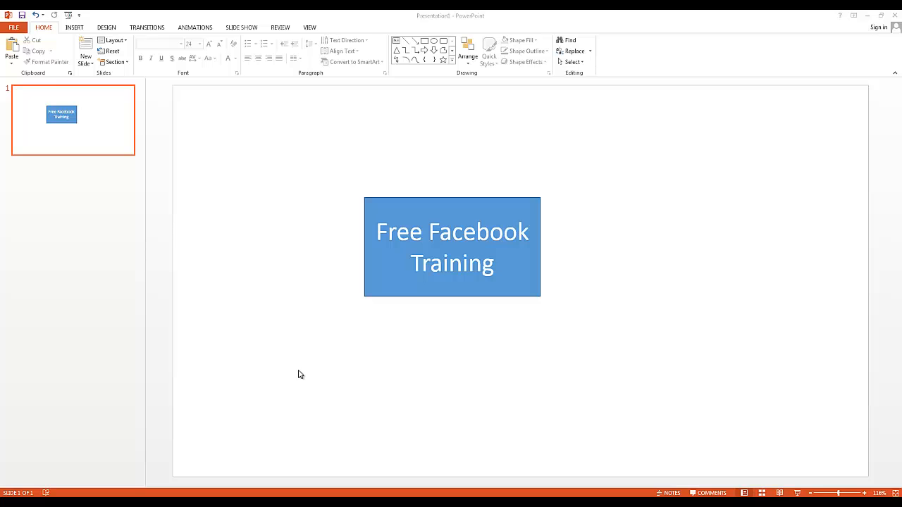
Step: Capture the blue "Free Facebook Training" rectangle with the Snipping Tool and save it as PNG "free facebook training" in the Pictures library
key(super)
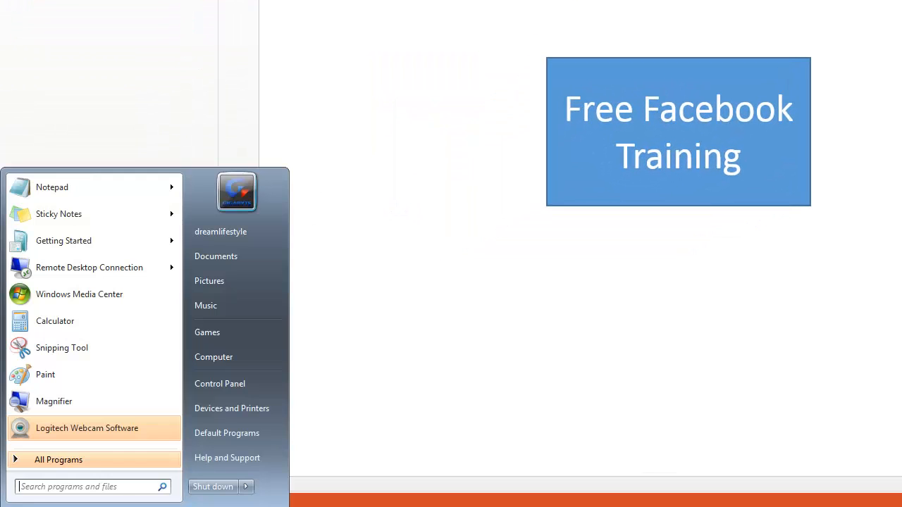
click(31, 487)
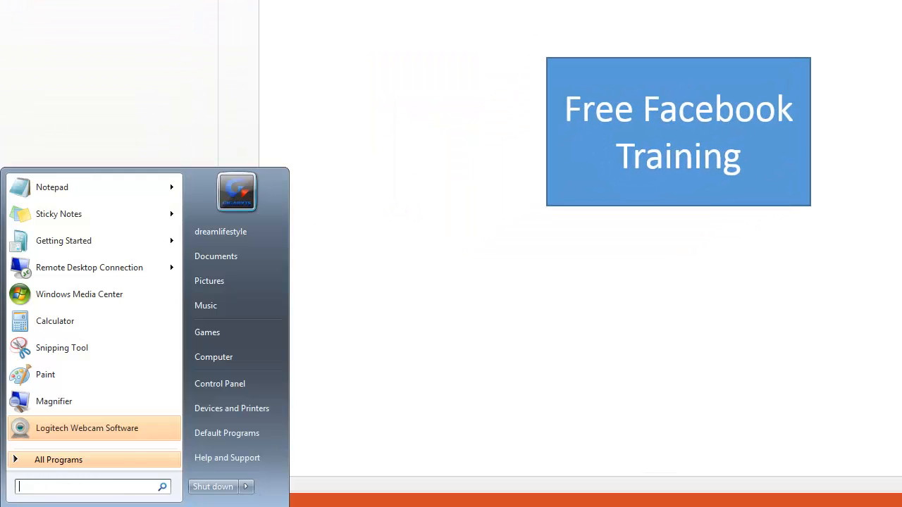
click(48, 348)
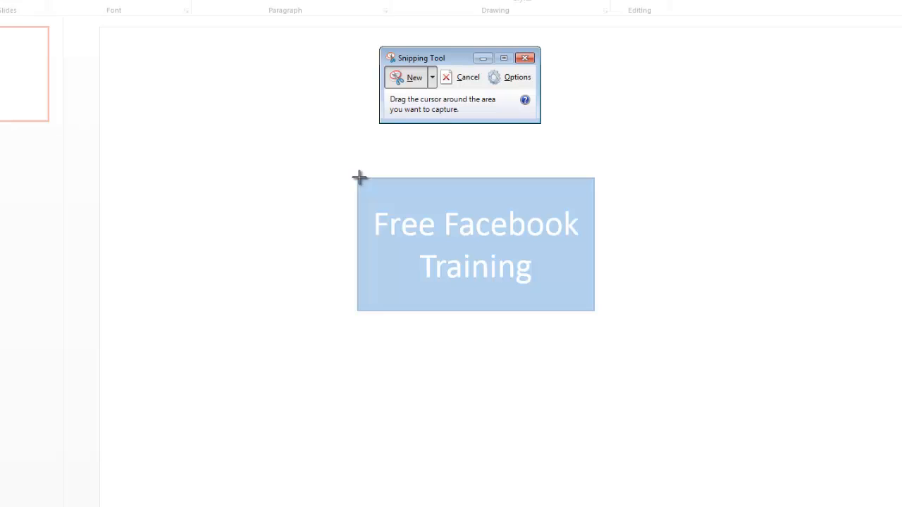
drag(358, 177, 594, 310)
click(348, 105)
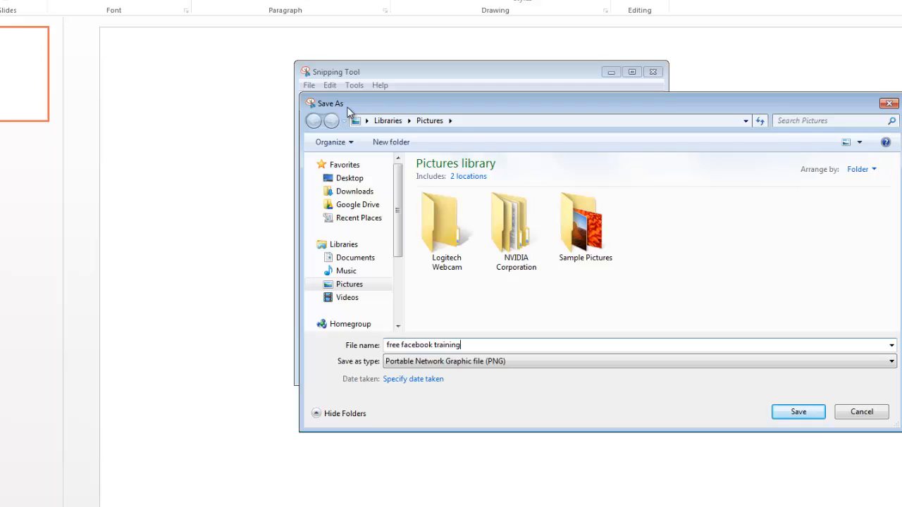
key(Return)
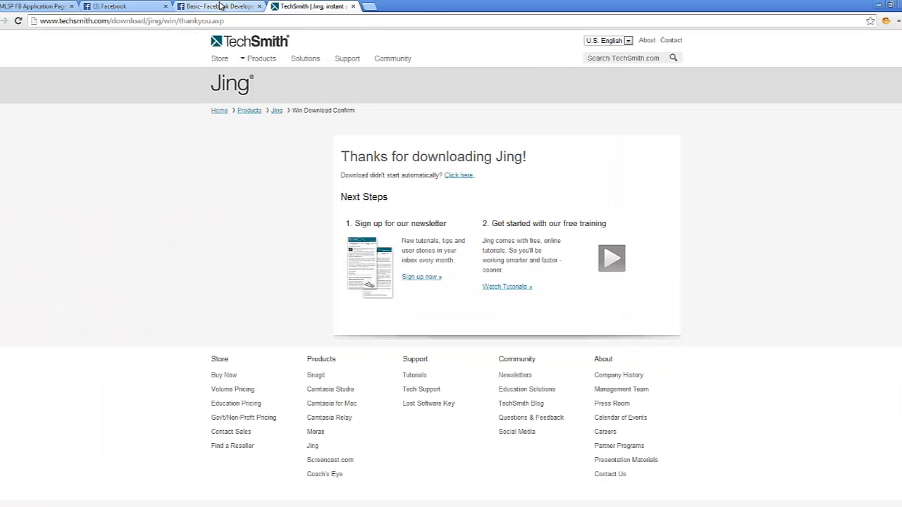
Step: Switch to the Social Media Training app settings in the browser and close the Jing download page
click(220, 6)
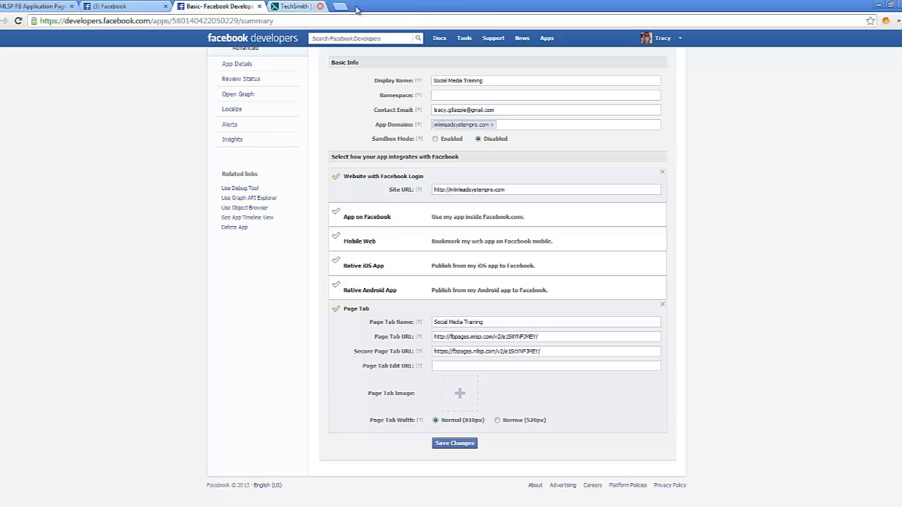
click(353, 6)
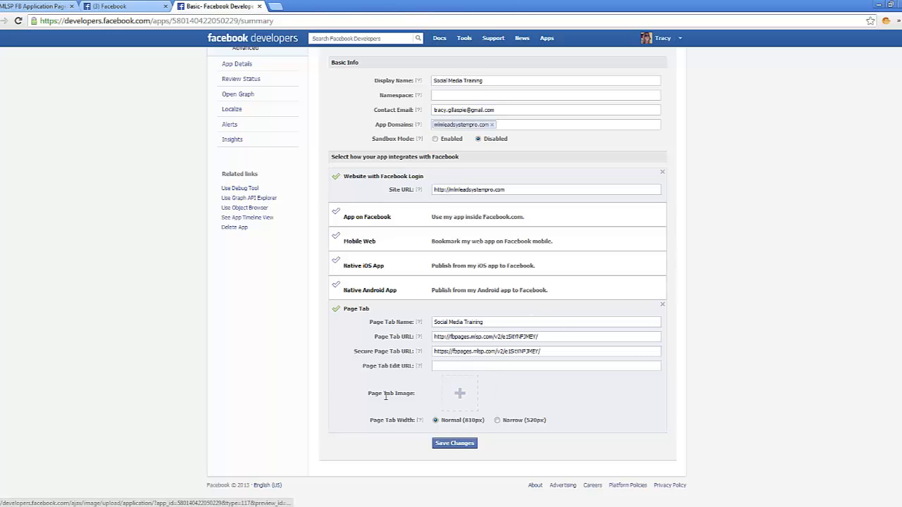
Step: Try to upload the "free facebook training" picture from My Pictures as the Page Tab Image
click(455, 397)
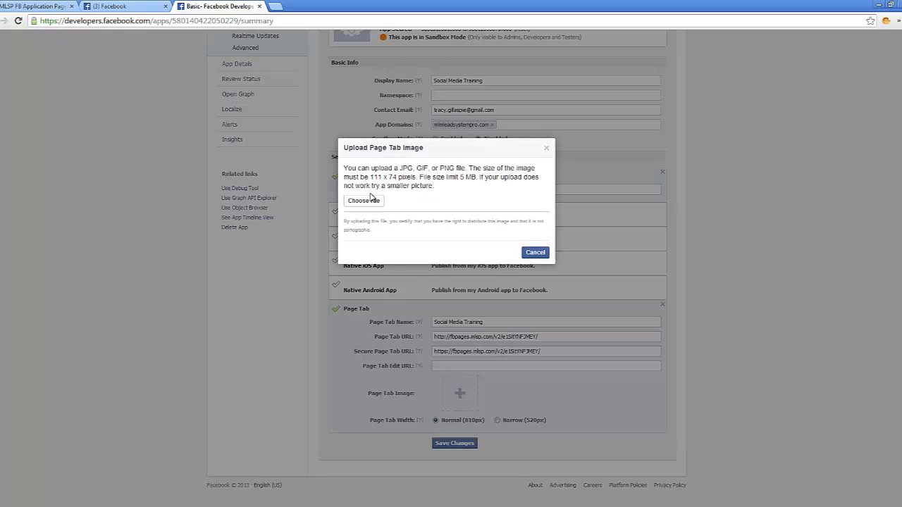
click(364, 200)
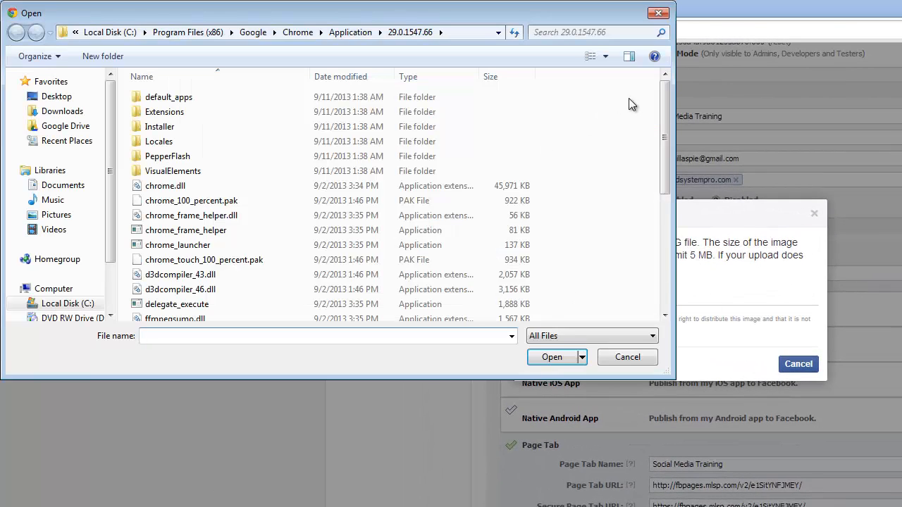
click(58, 96)
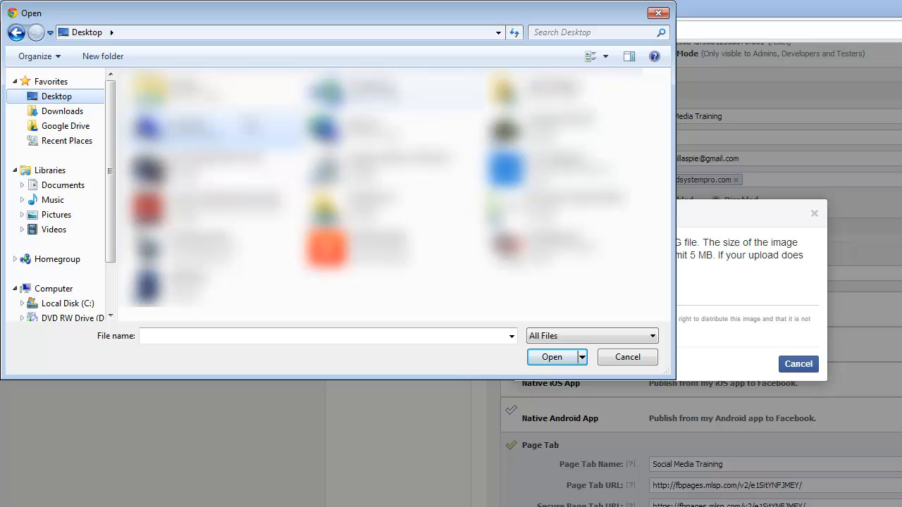
double_click(525, 97)
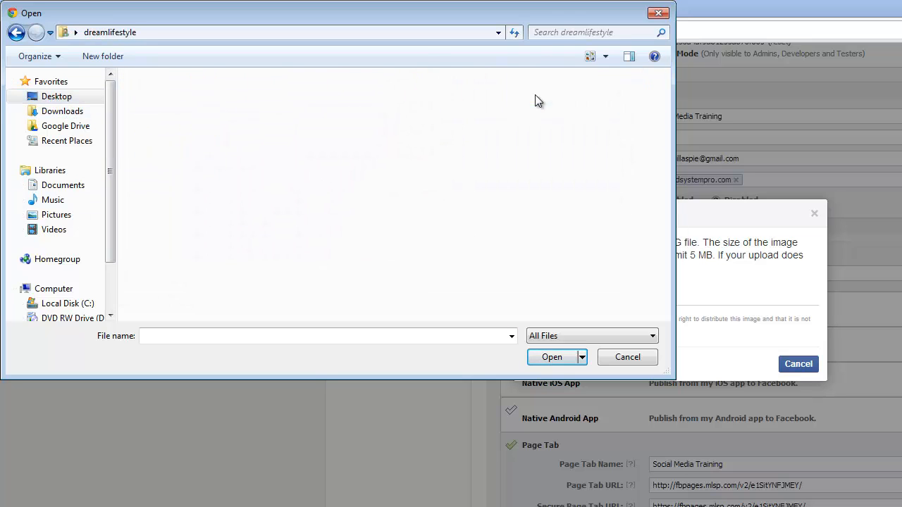
double_click(598, 111)
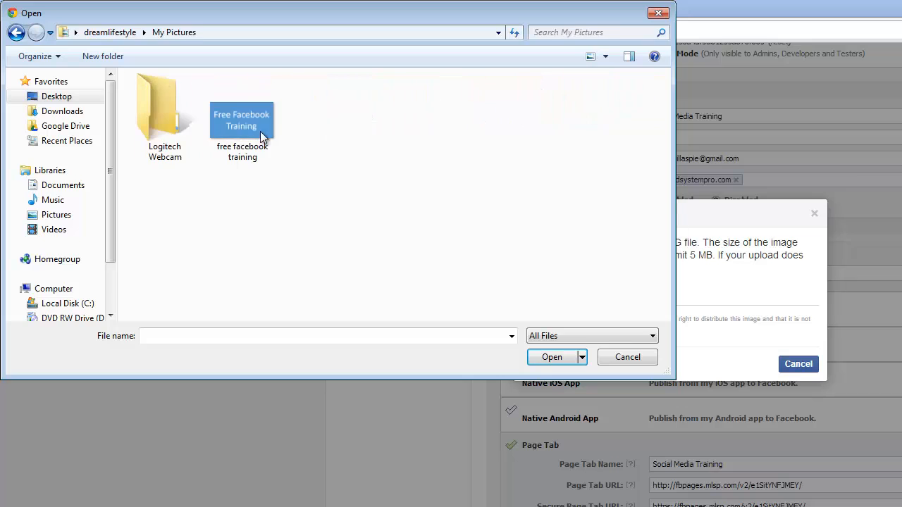
click(260, 131)
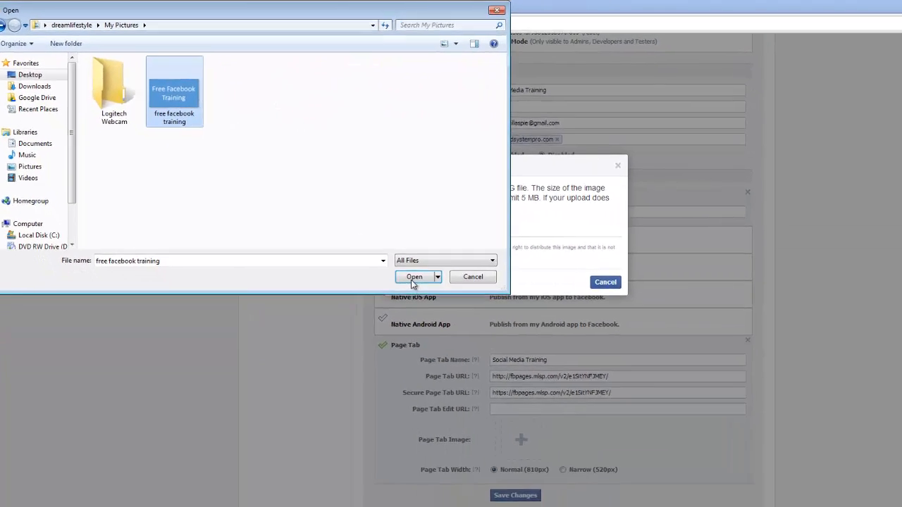
click(414, 277)
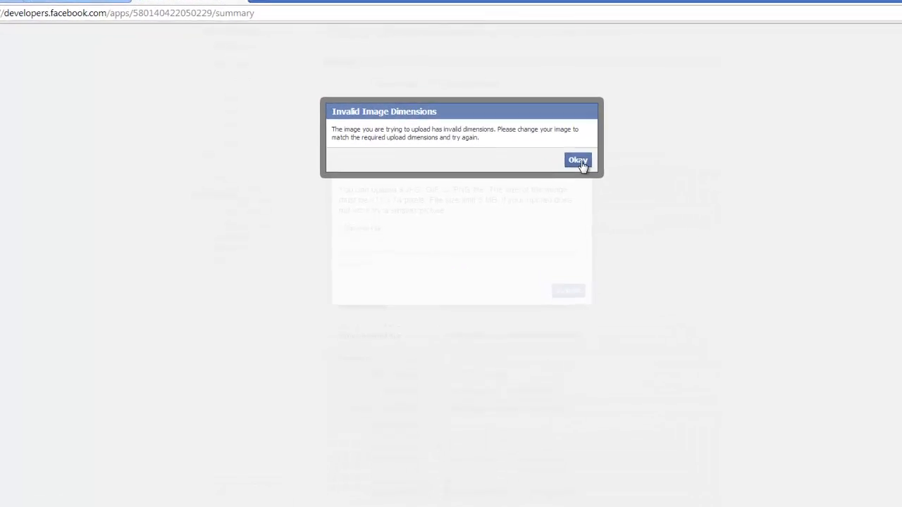
click(610, 178)
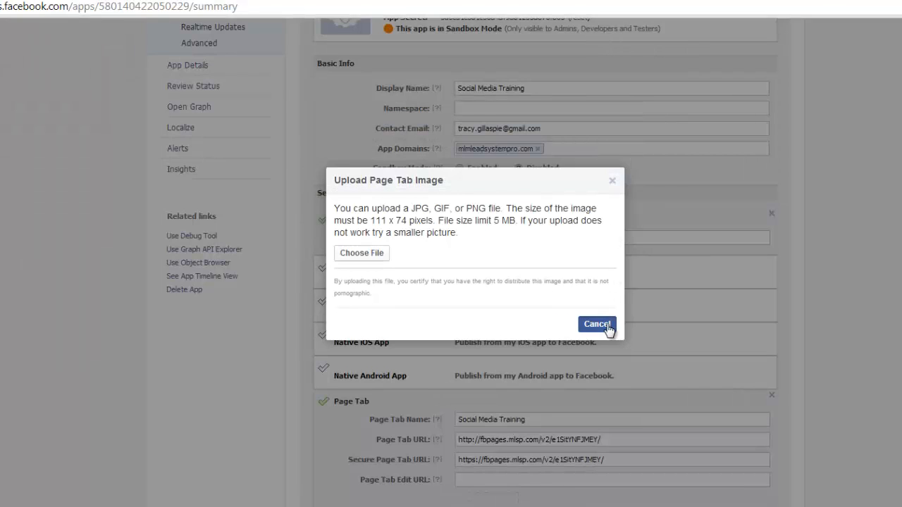
Step: Reopen the Page Tab Image upload dialog and examine the required pixel dimensions
click(597, 324)
click(513, 497)
drag(397, 220, 430, 220)
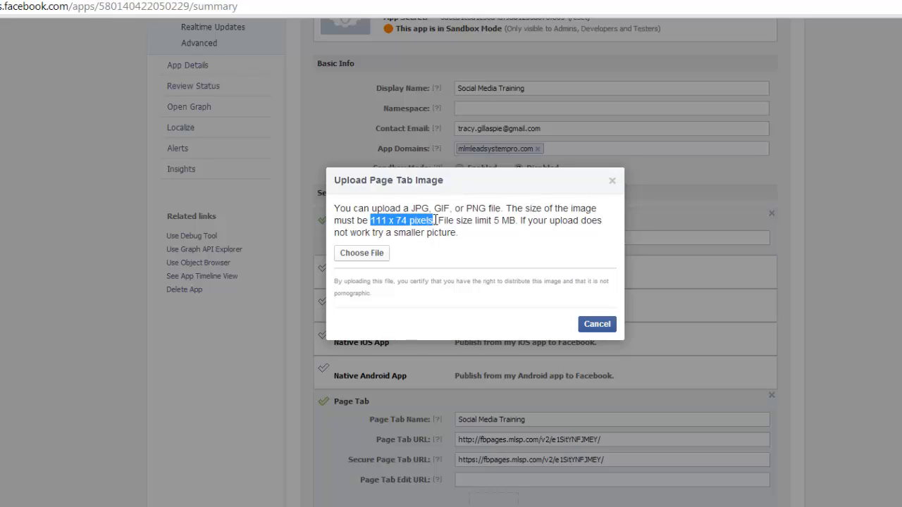
click(392, 233)
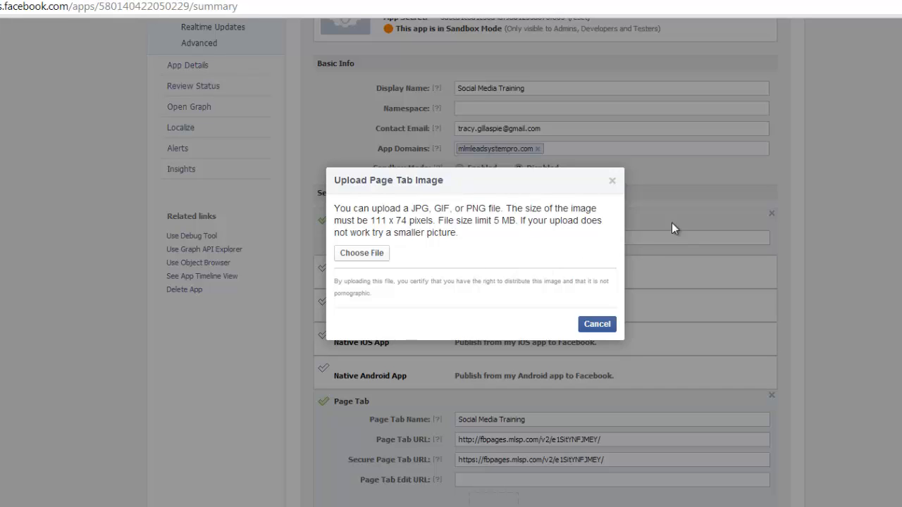
Step: Cancel the Page Tab Image upload and save the changes to the Facebook app's settings
click(594, 324)
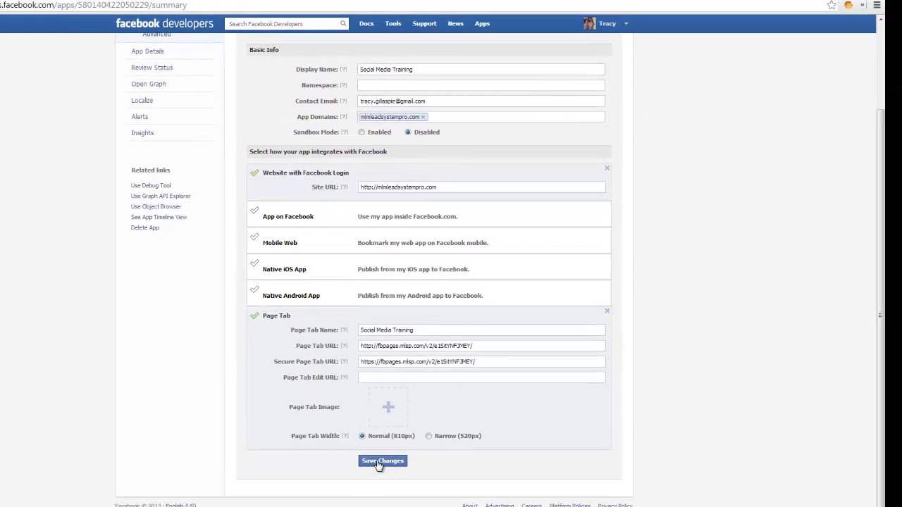
click(380, 462)
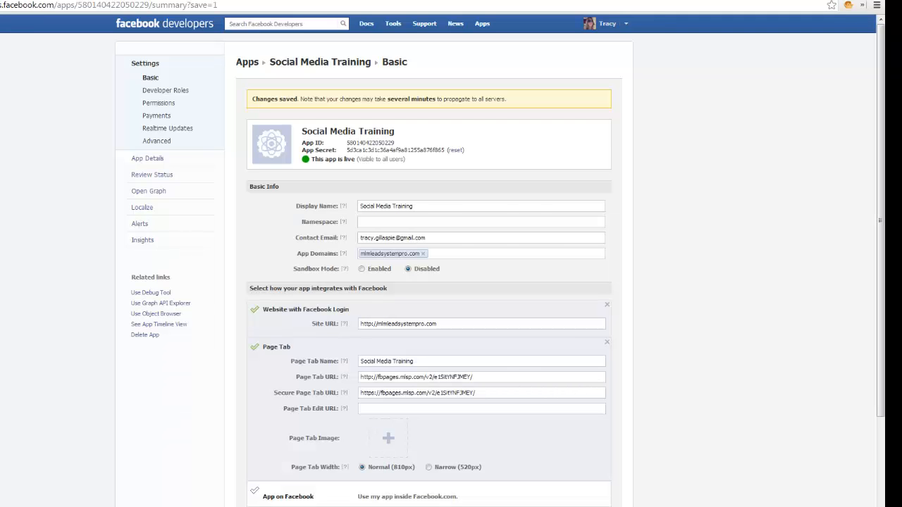
Step: Follow the add-tab link on the MLSP Famous on Facebook page and add Social Media Training to the couple's own fan page
key(ctrl+shift+Tab)
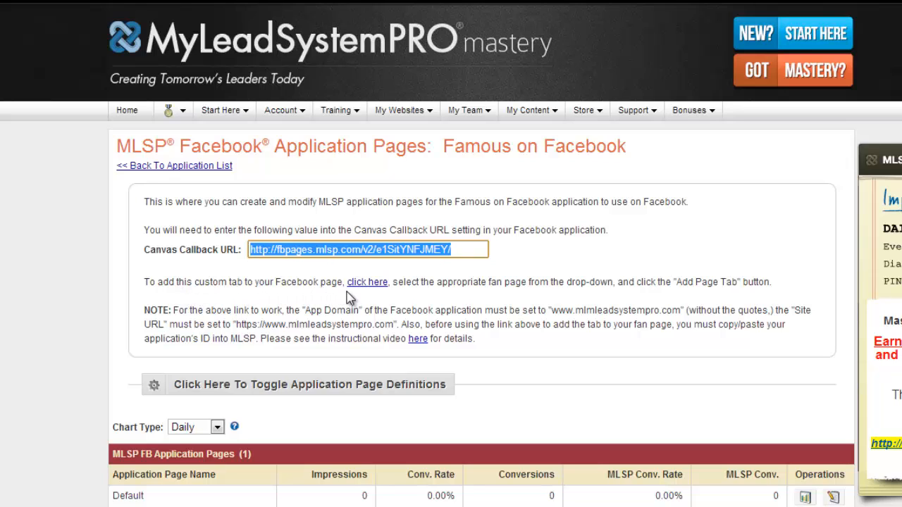
click(367, 283)
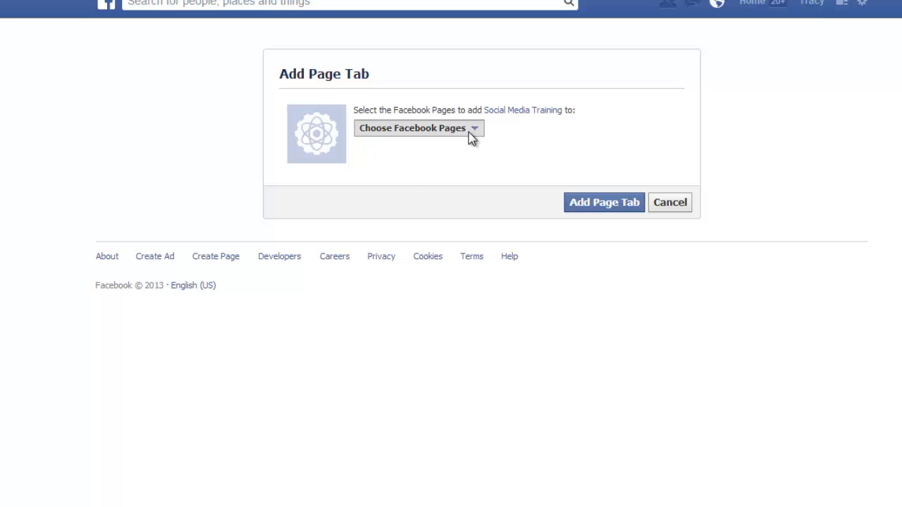
click(470, 135)
click(463, 163)
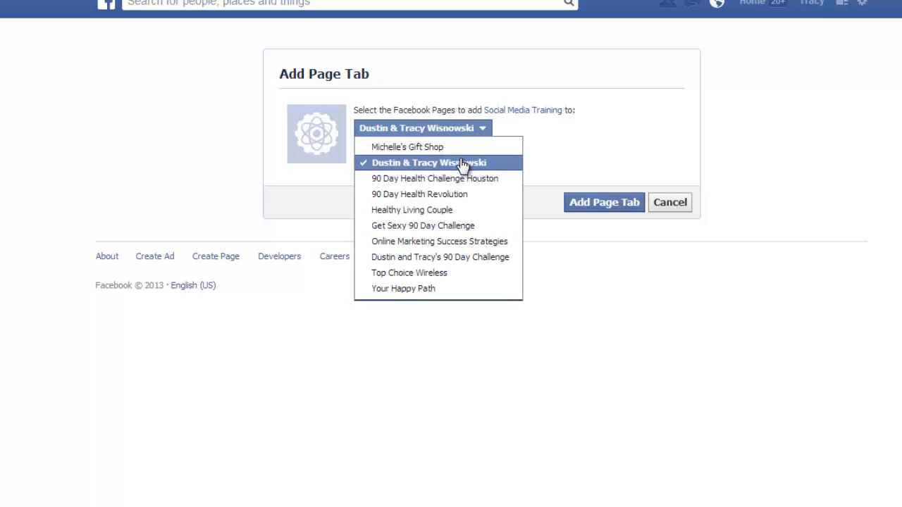
click(556, 129)
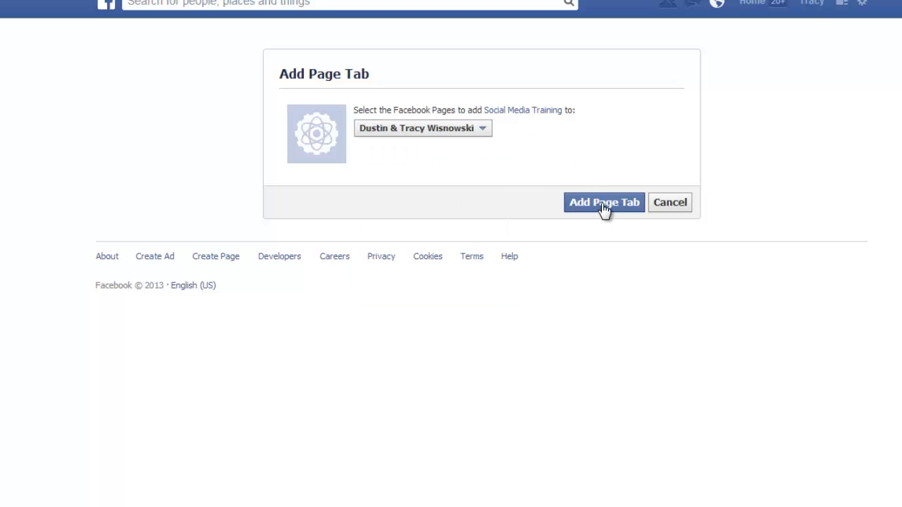
click(604, 204)
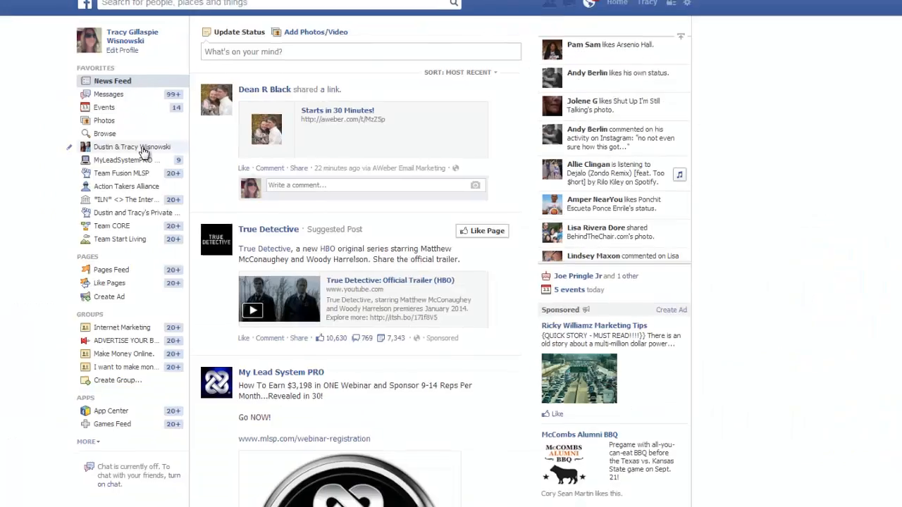
Step: Go to the couple's Facebook fan page, expand its list of apps and view the Social Media Training tab
click(143, 153)
scroll(611, 302, down, 1)
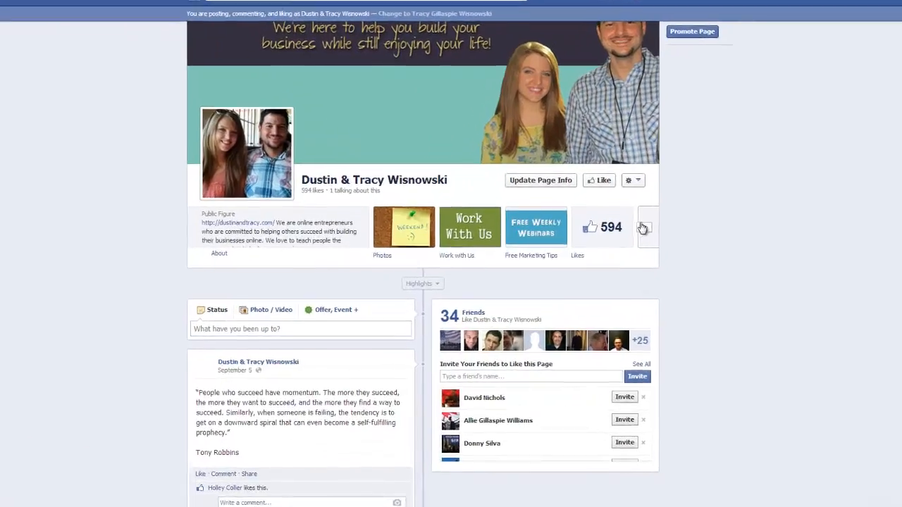
click(610, 245)
scroll(658, 339, down, 2)
scroll(751, 219, down, 1)
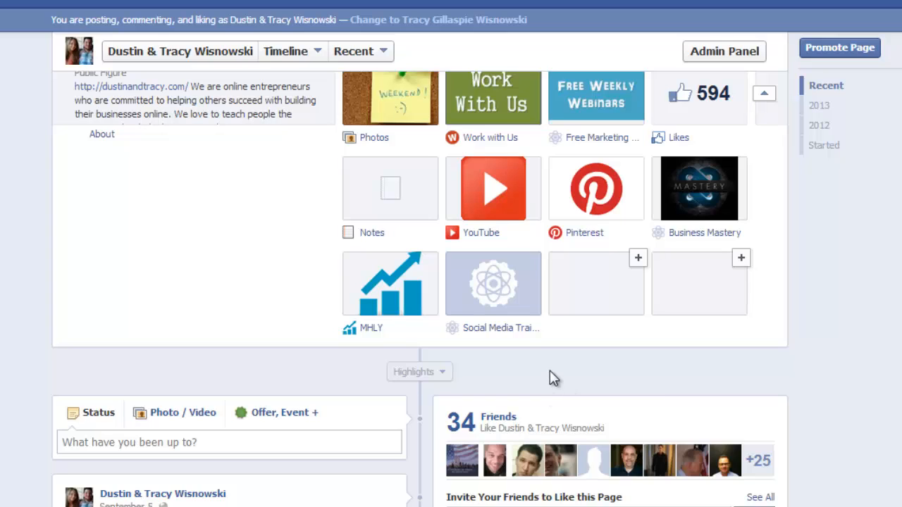
mouse_move(528, 350)
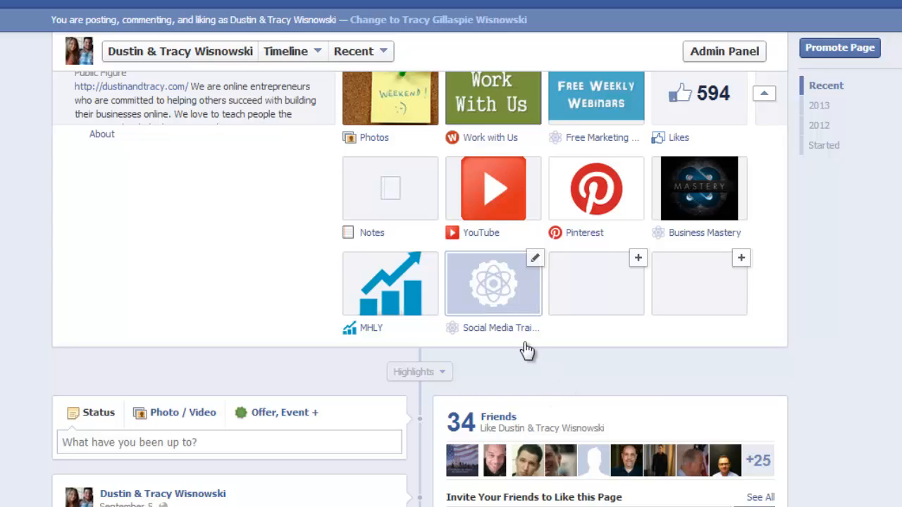
click(497, 296)
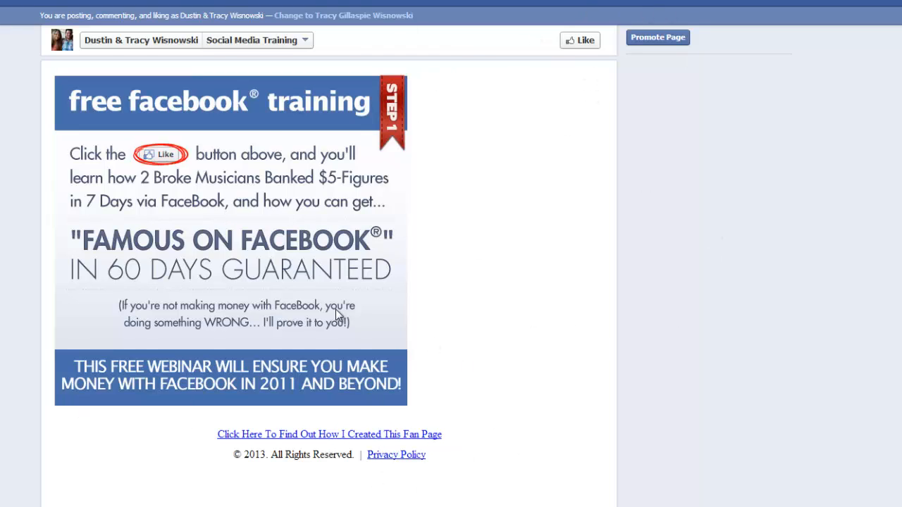
Step: Return from the Social Media Training tab to the fan page's timeline and look it over
click(127, 42)
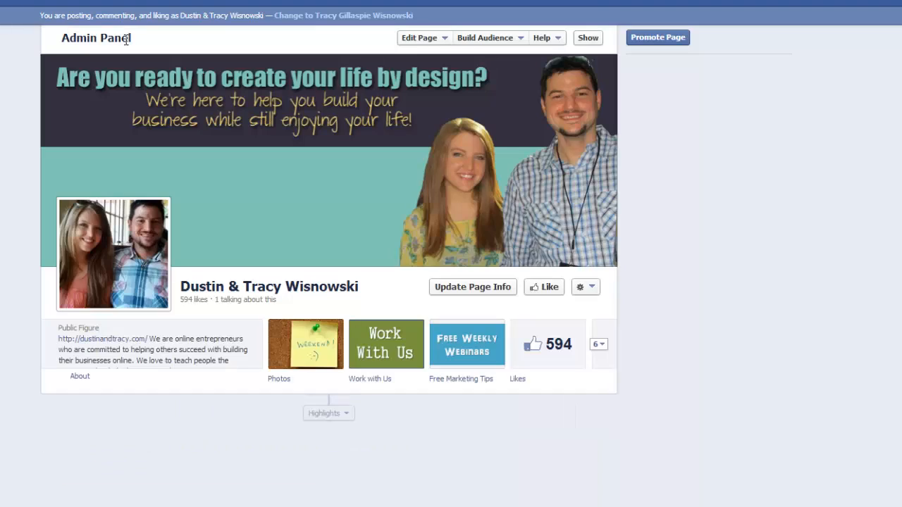
scroll(430, 118, down, 4)
scroll(430, 118, down, 2)
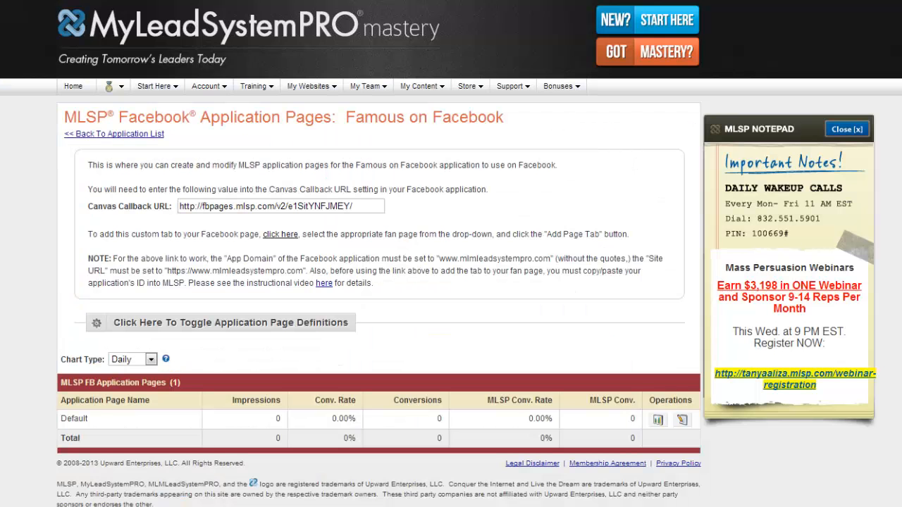
Step: Return to the MLSP application list, open the form for a new application and browse the available Application Page designs
click(127, 135)
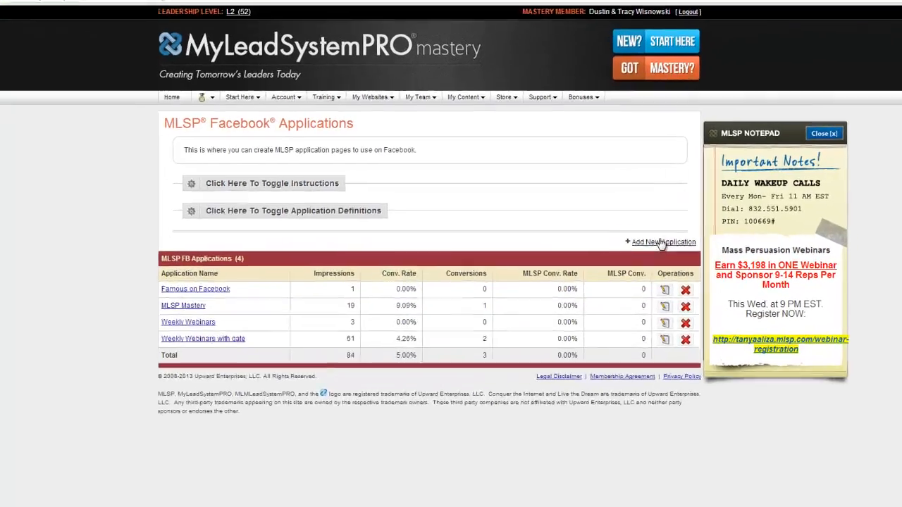
click(661, 241)
click(407, 310)
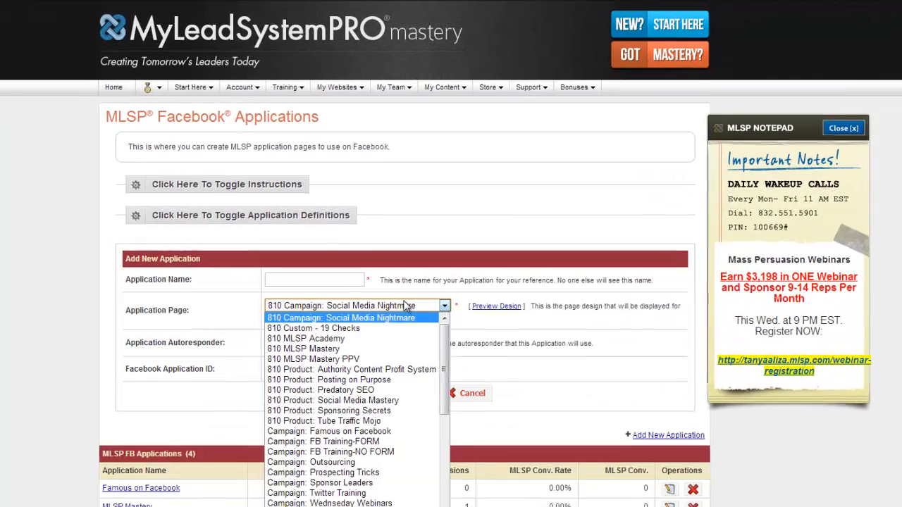
scroll(462, 439, down, 5)
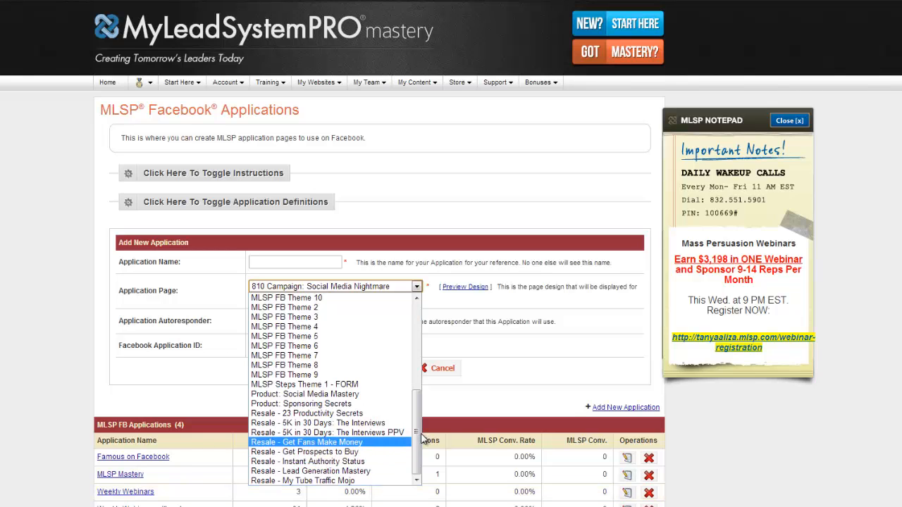
drag(415, 429, 415, 323)
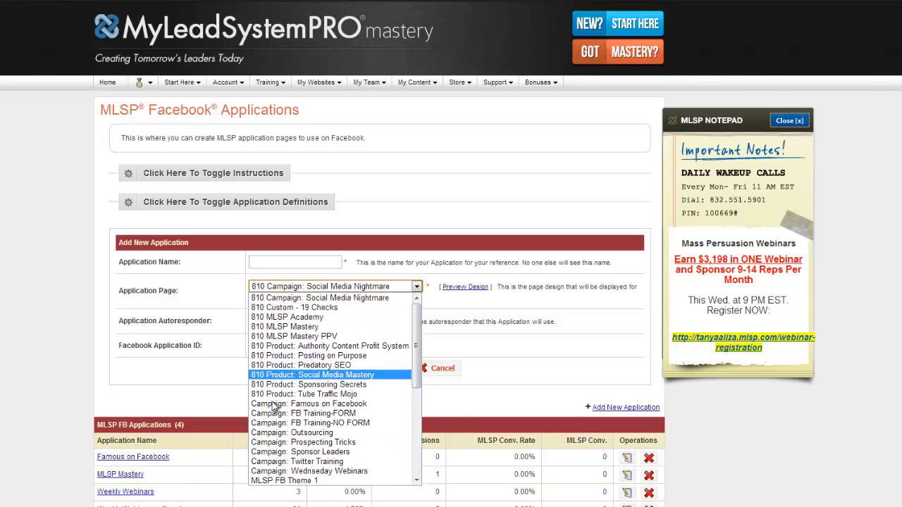
click(543, 355)
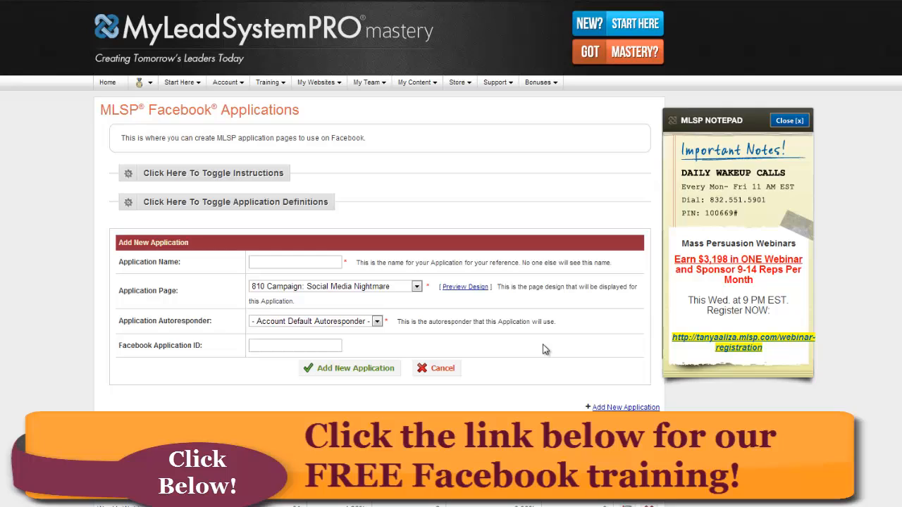